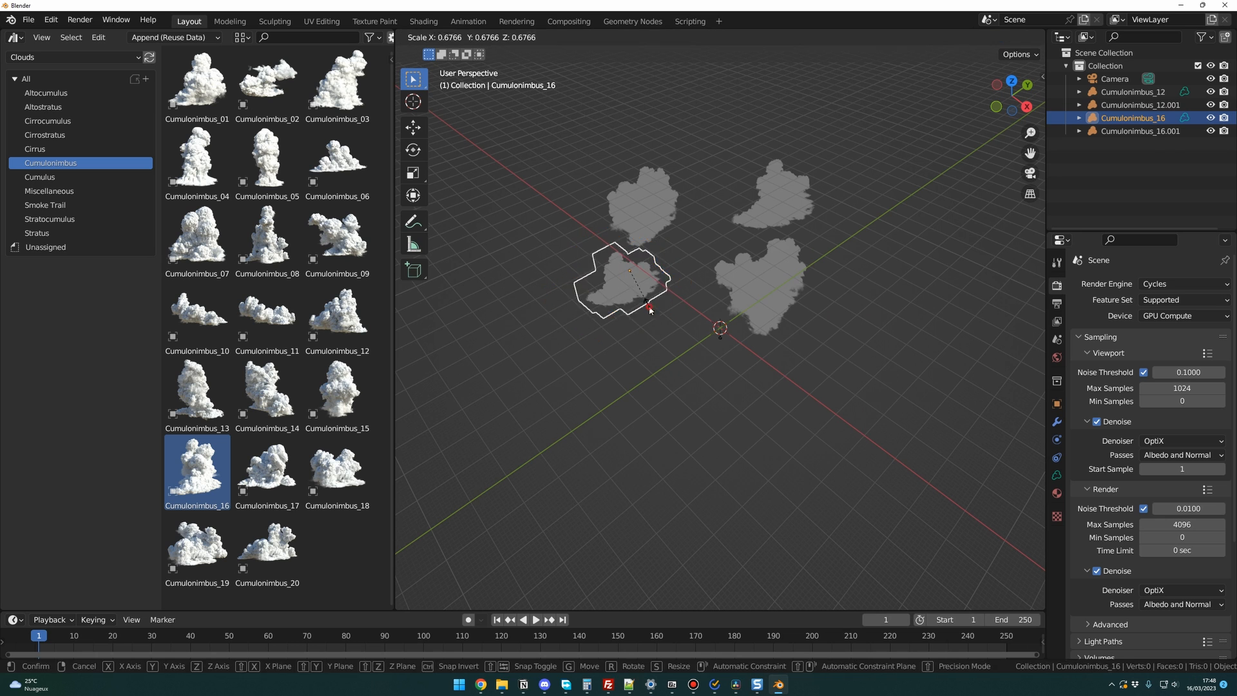
- Finish scaling down Cumulonimbus_16 and place the Altostratus_08 cloud asset in front of the existing clouds
{"action": "left_click", "coordinate": [767, 386]}
{"action": "middle_click_drag", "start_coordinate": [722, 347], "coordinate": [793, 331]}
{"action": "left_click_drag", "start_coordinate": [271, 252], "coordinate": [623, 366]}
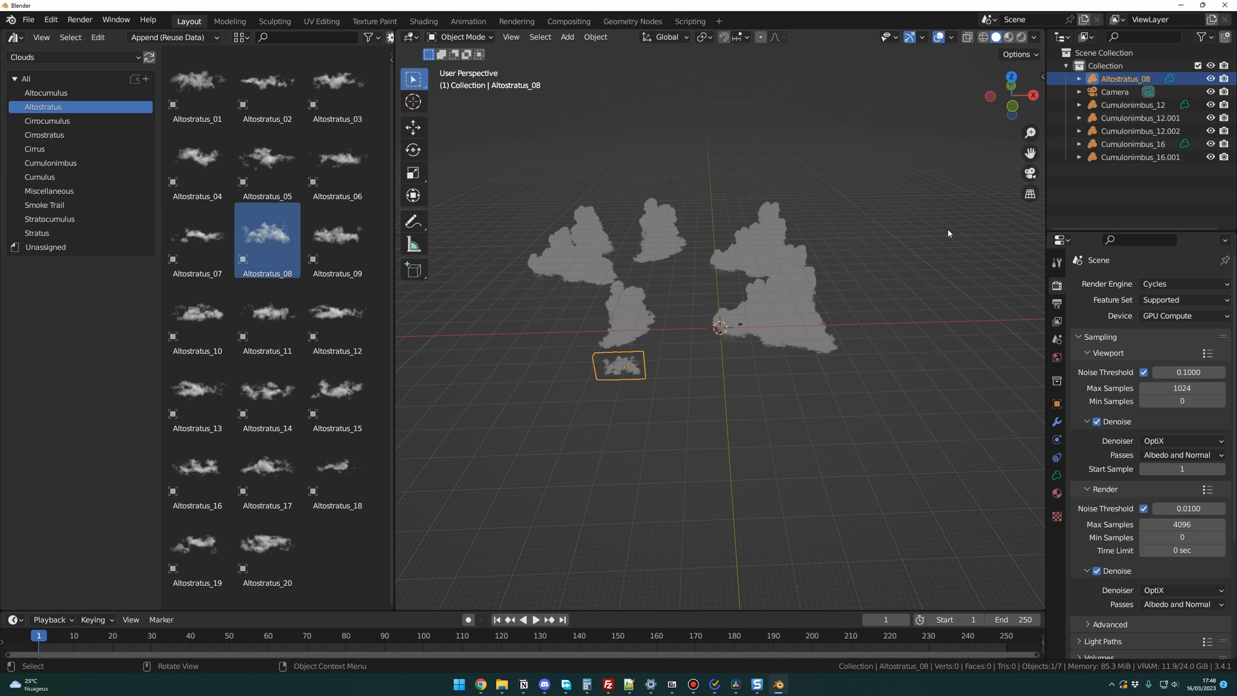
- Set the Altostratus_08 cloud's X rotation to 0°, rescale it and make a linked duplicate
{"action": "key", "text": "n"}
{"action": "left_click", "coordinate": [896, 157]}
{"action": "type", "text": "0"}
{"action": "key", "text": "Return"}
{"action": "key", "text": "n"}
{"action": "key", "text": "s"}
{"action": "middle_click_drag", "start_coordinate": [792, 412], "coordinate": [742, 448]}
{"action": "key", "text": "alt+d"}
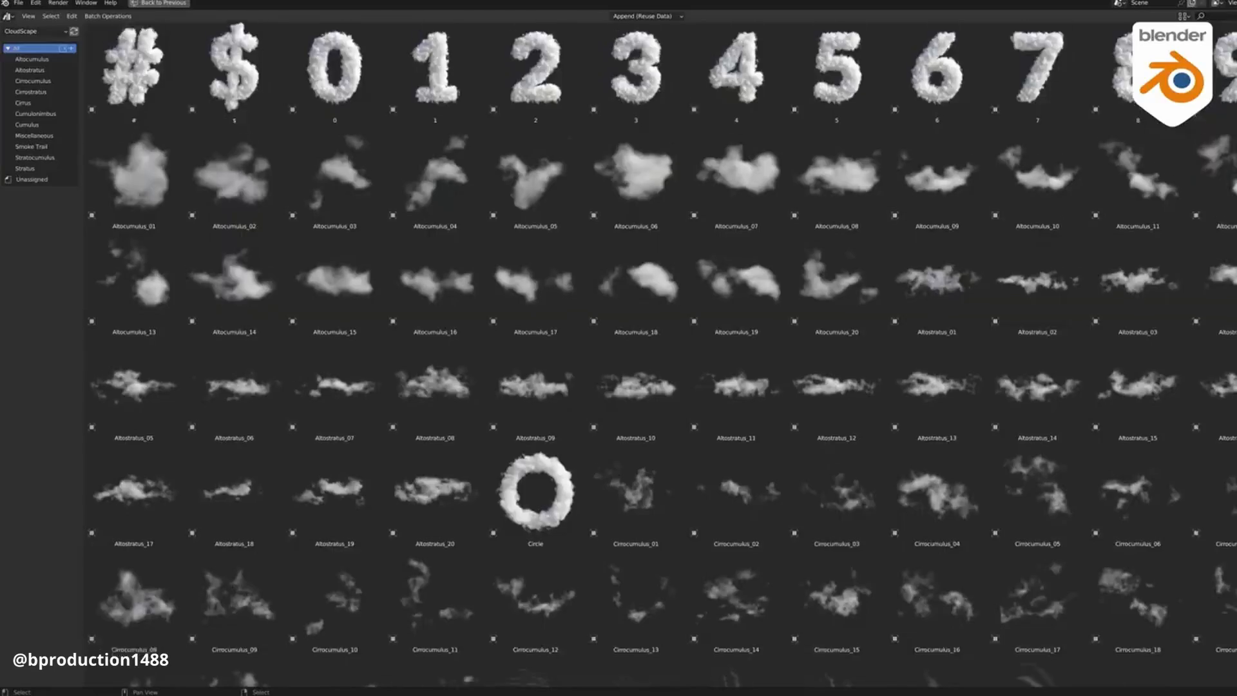
- Browse the whole CloudScape asset library and its individual cloud catalogs, from Altocumulus through Cumulonimbus and Cumulus
{"action": "scroll", "coordinate": [662, 354], "scroll_direction": "down", "scroll_amount": 10}
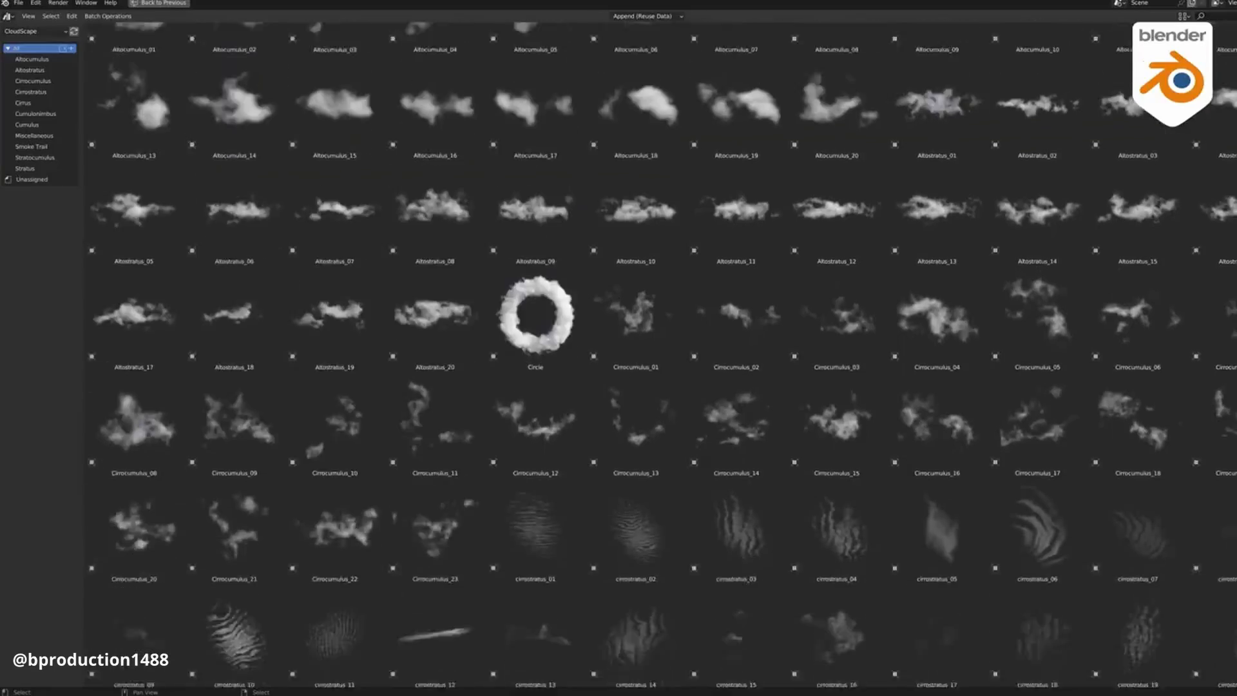
{"action": "scroll", "coordinate": [661, 354], "scroll_direction": "down", "scroll_amount": 12}
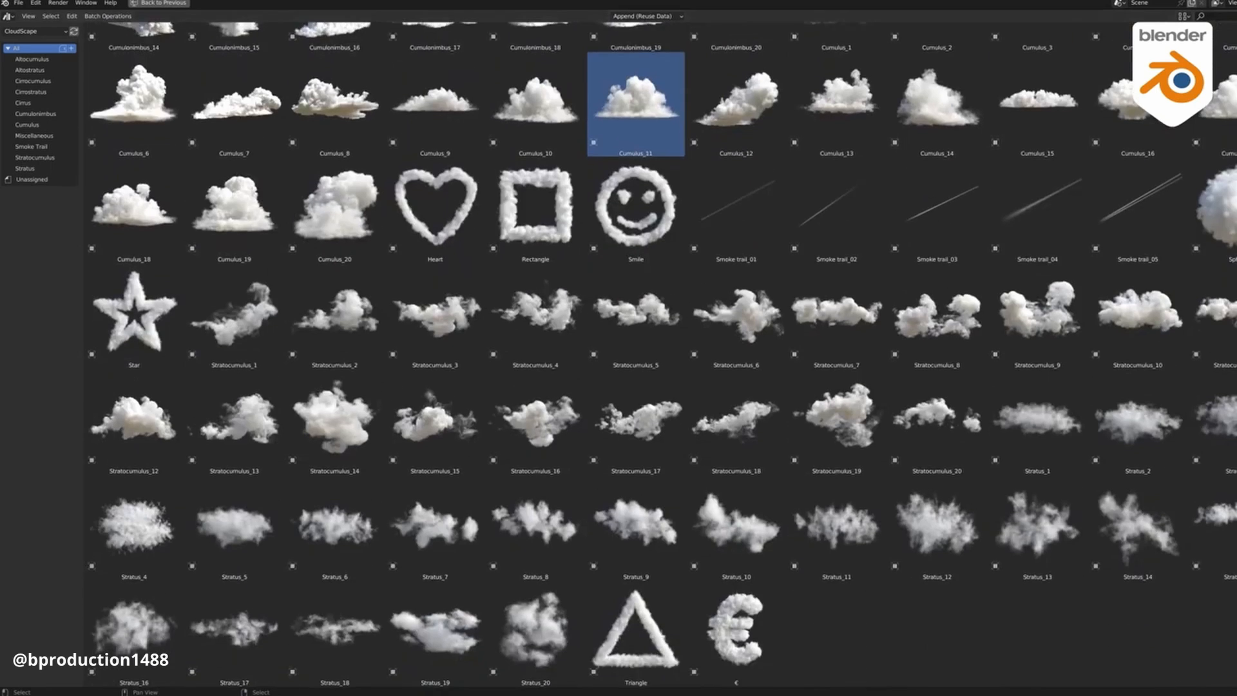
{"action": "left_click", "coordinate": [28, 59]}
{"action": "left_click", "coordinate": [27, 69]}
{"action": "left_click", "coordinate": [26, 81]}
{"action": "left_click", "coordinate": [25, 91]}
{"action": "left_click", "coordinate": [35, 138]}
{"action": "left_click", "coordinate": [38, 154]}
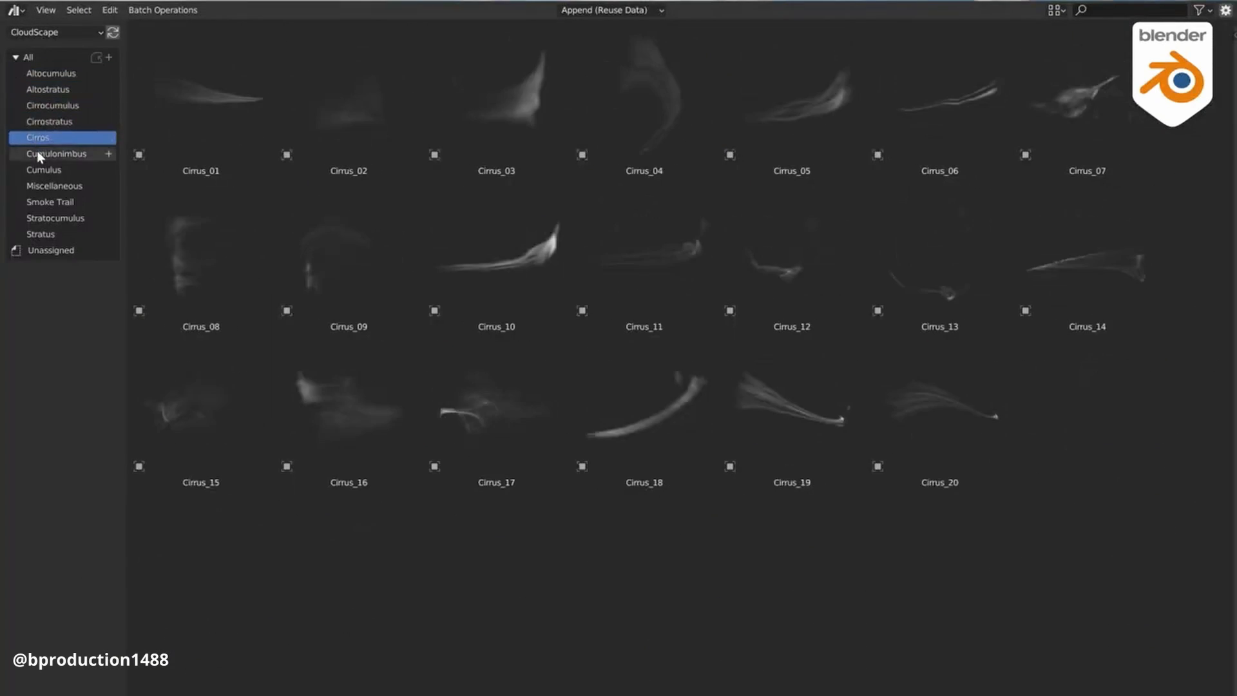
{"action": "left_click", "coordinate": [41, 170]}
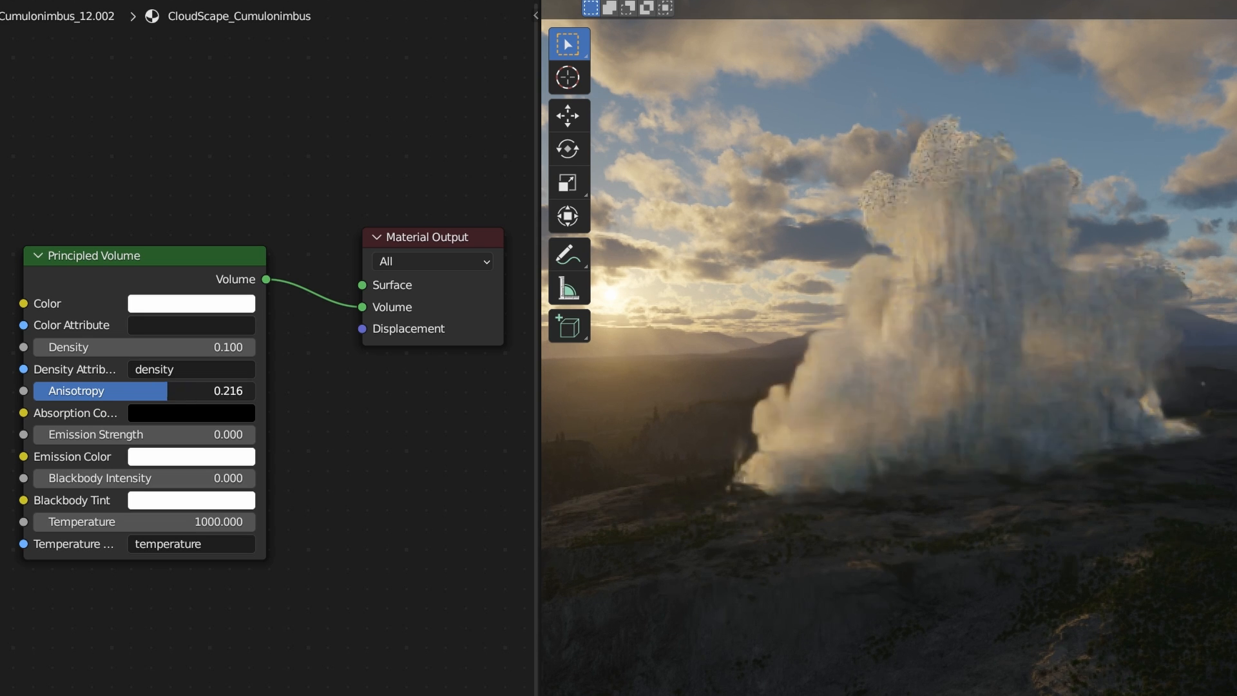
- In the cloud's Principled Volume, adjust anisotropy, set the temperature attribute to density and temperature to 100, and raise the blackbody intensity
{"action": "left_click_drag", "start_coordinate": [193, 390], "coordinate": [184, 390]}
{"action": "left_click", "coordinate": [176, 548]}
{"action": "type", "text": "density"}
{"action": "left_click", "coordinate": [197, 521]}
{"action": "type", "text": "100"}
{"action": "key", "text": "Return"}
{"action": "left_click_drag", "start_coordinate": [219, 476], "coordinate": [255, 476]}
- Set the density of the cloud's Principled Volume to 0.03
{"action": "left_click_drag", "start_coordinate": [215, 345], "coordinate": [193, 345]}
{"action": "left_click", "coordinate": [210, 345]}
{"action": "type", "text": "0.03"}
{"action": "key", "text": "Return"}
- Raise the density of the cloud's Principled Volume
{"action": "right_click", "coordinate": [181, 391]}
{"action": "left_click", "coordinate": [181, 391]}
{"action": "middle_click_drag", "start_coordinate": [837, 464], "coordinate": [963, 500]}
{"action": "left_click_drag", "start_coordinate": [181, 347], "coordinate": [219, 347]}
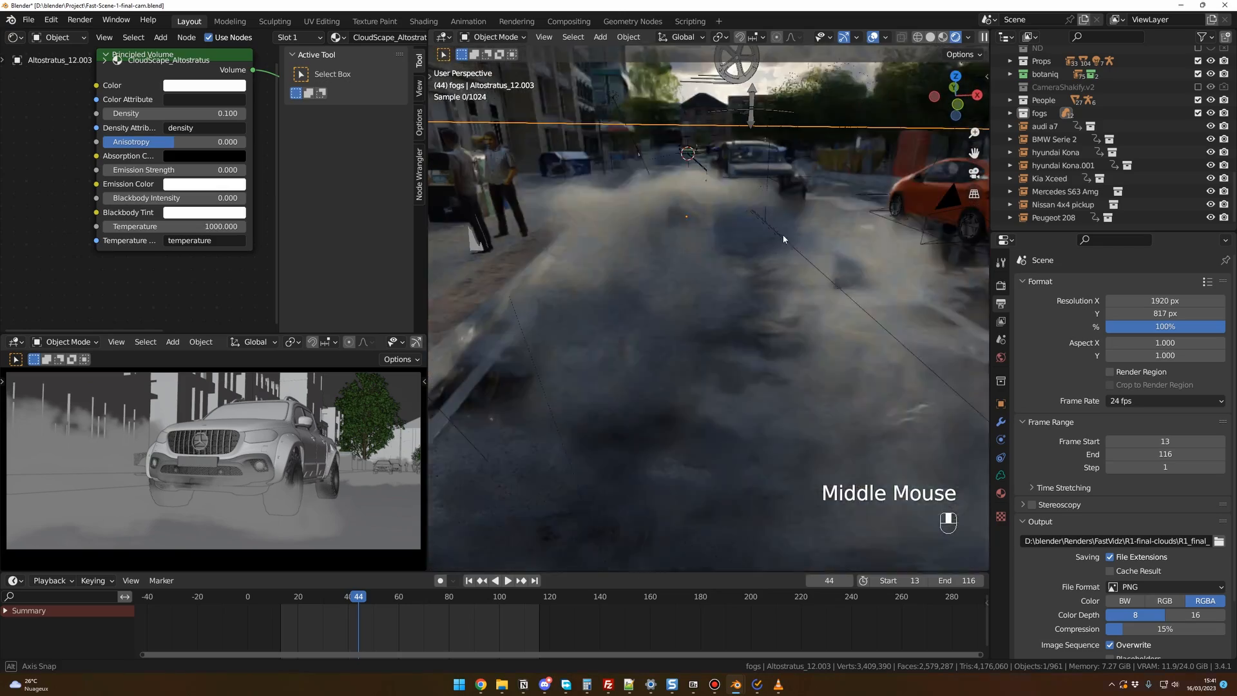
{"action": "middle_click_drag", "start_coordinate": [712, 338], "coordinate": [741, 341]}
{"action": "left_click", "coordinate": [702, 283]}
{"action": "scroll", "coordinate": [702, 282], "scroll_direction": "down", "scroll_amount": 1}
{"action": "middle_click_drag", "start_coordinate": [741, 341], "coordinate": [724, 351], "text": "ctrl"}
{"action": "middle_click_drag", "start_coordinate": [725, 351], "coordinate": [690, 317]}
{"action": "middle_click_drag", "start_coordinate": [691, 317], "coordinate": [717, 327]}
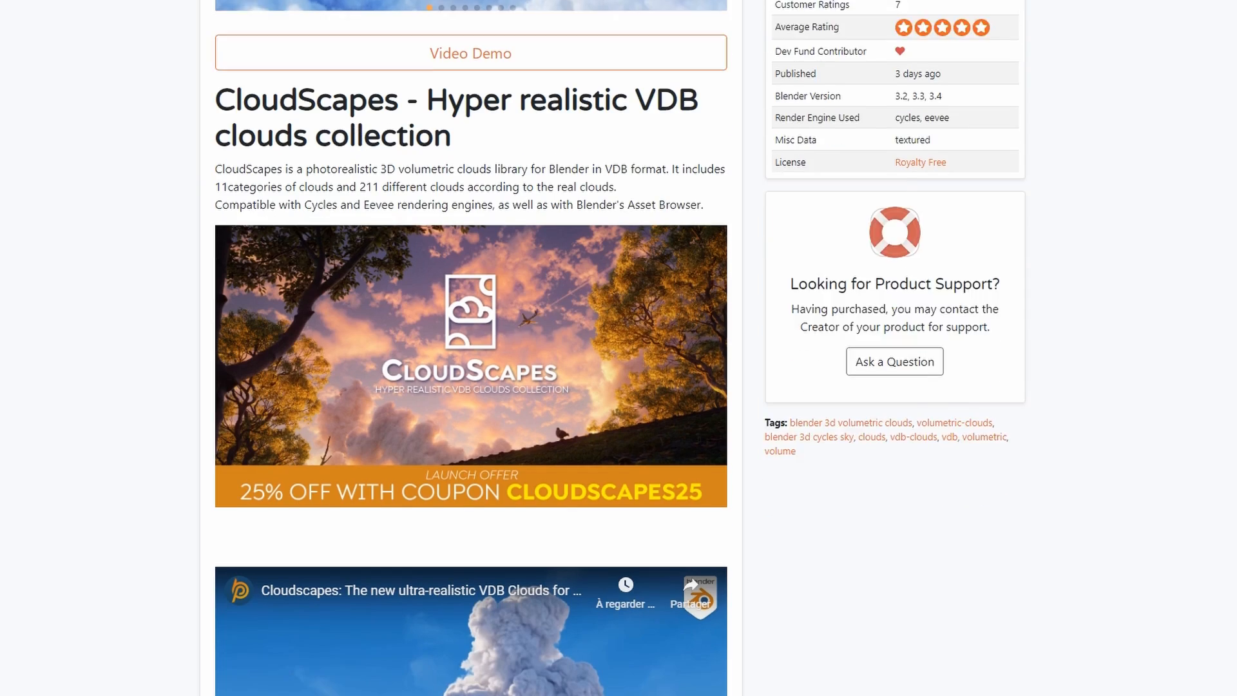
- Read through the CloudScapes product page, examining its feature descriptions, Geo Scatter biomes and cloud catalog images
{"action": "scroll", "coordinate": [618, 348], "scroll_direction": "down", "scroll_amount": 2}
{"action": "scroll", "coordinate": [1215, 234], "scroll_direction": "down", "scroll_amount": 10}
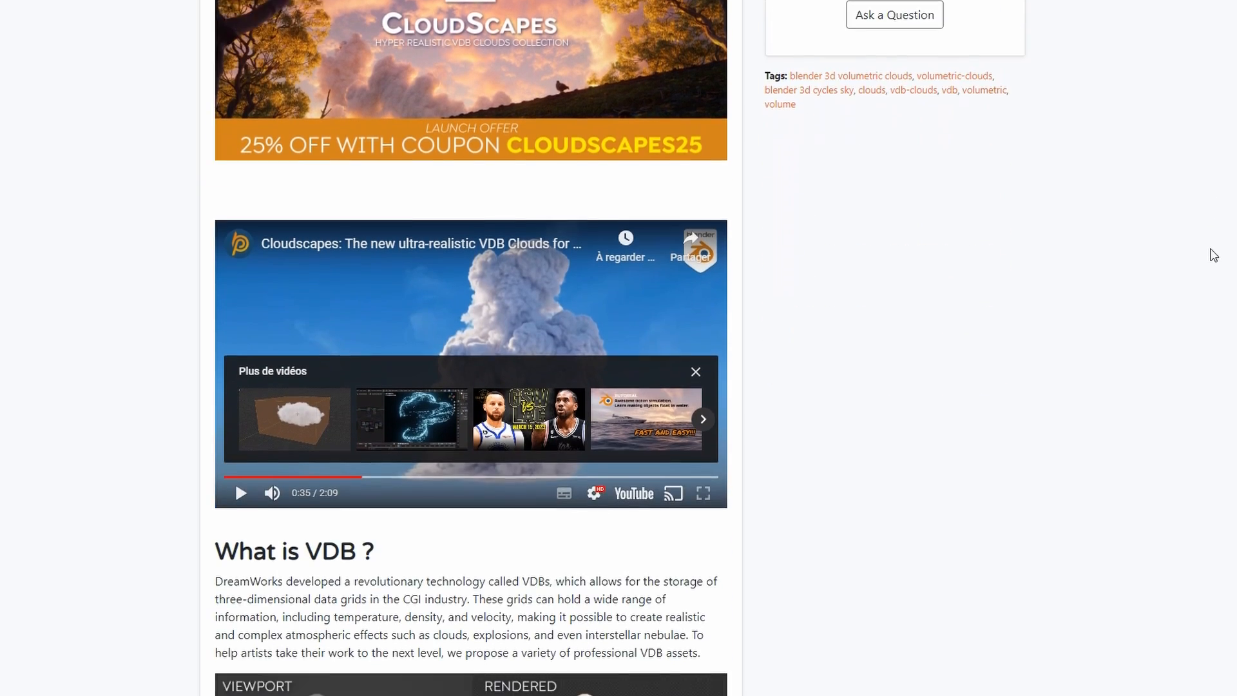
{"action": "scroll", "coordinate": [1215, 256], "scroll_direction": "down", "scroll_amount": 10}
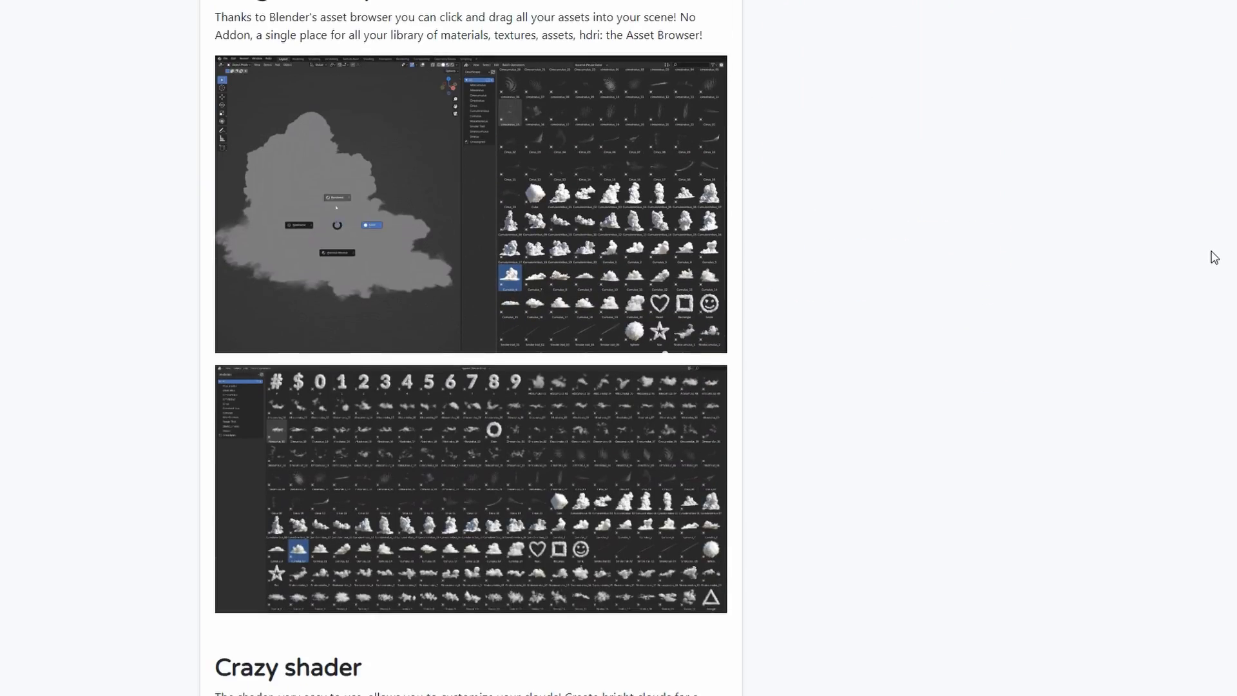
{"action": "scroll", "coordinate": [1215, 257], "scroll_direction": "down", "scroll_amount": 10}
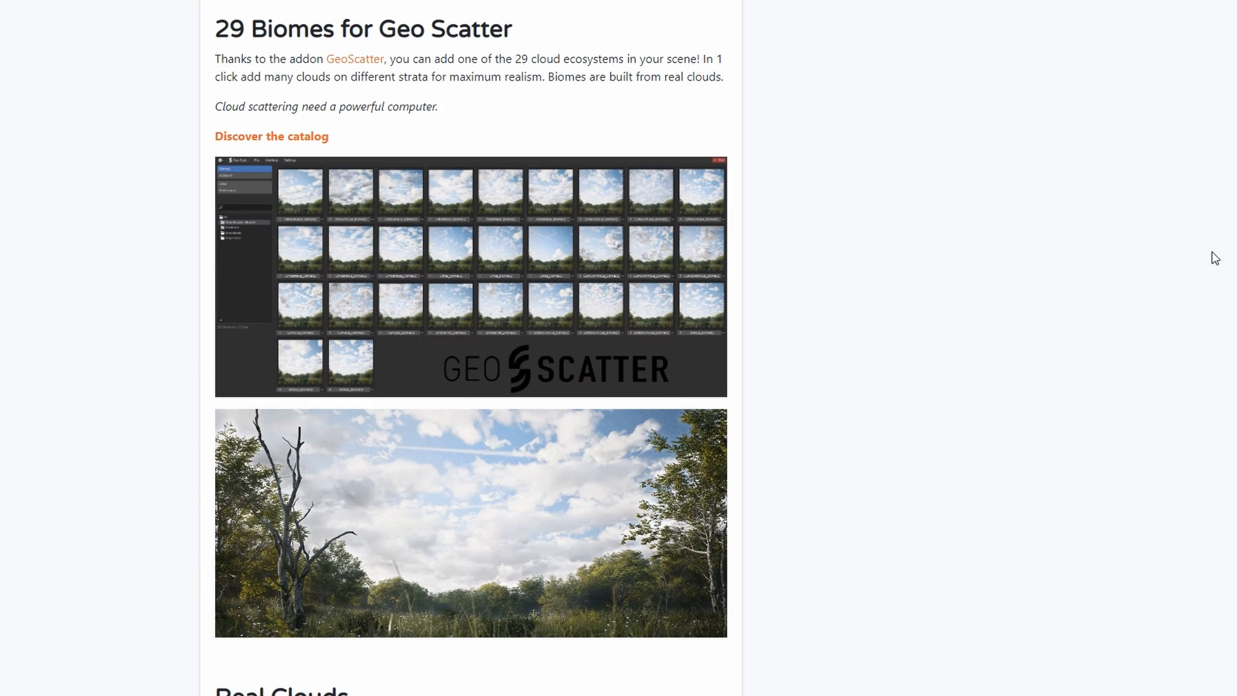
{"action": "scroll", "coordinate": [1215, 258], "scroll_direction": "down", "scroll_amount": 15}
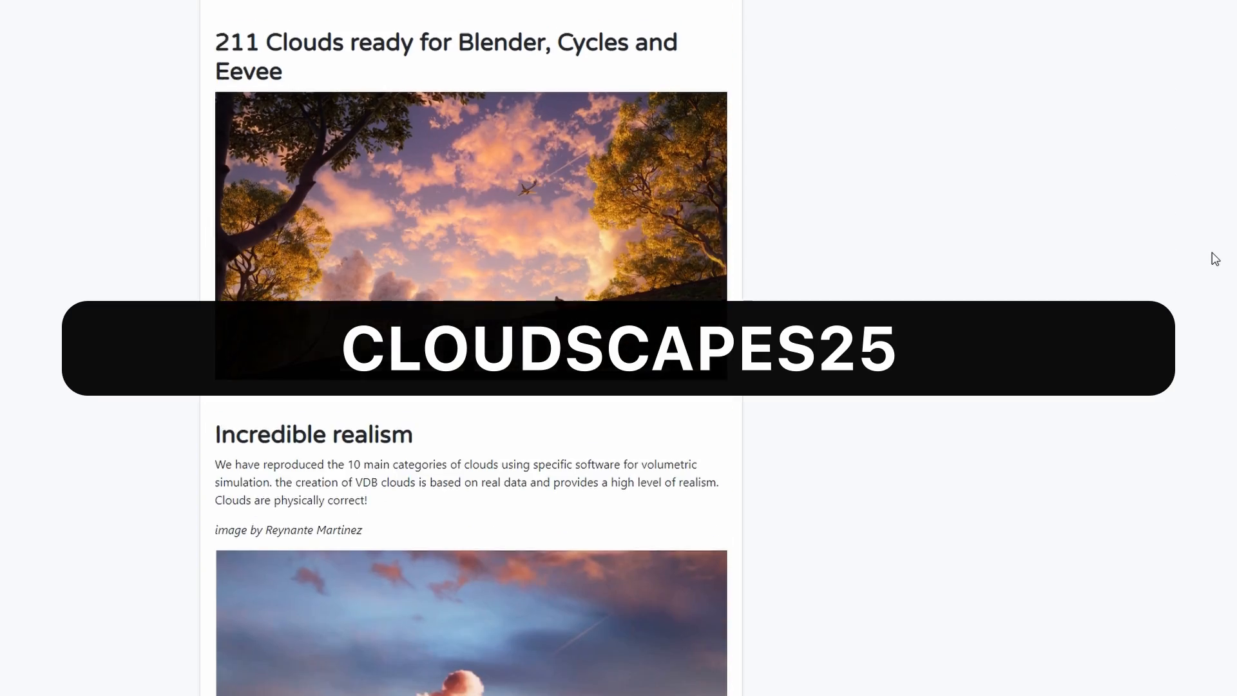
{"action": "scroll", "coordinate": [1215, 259], "scroll_direction": "down", "scroll_amount": 15}
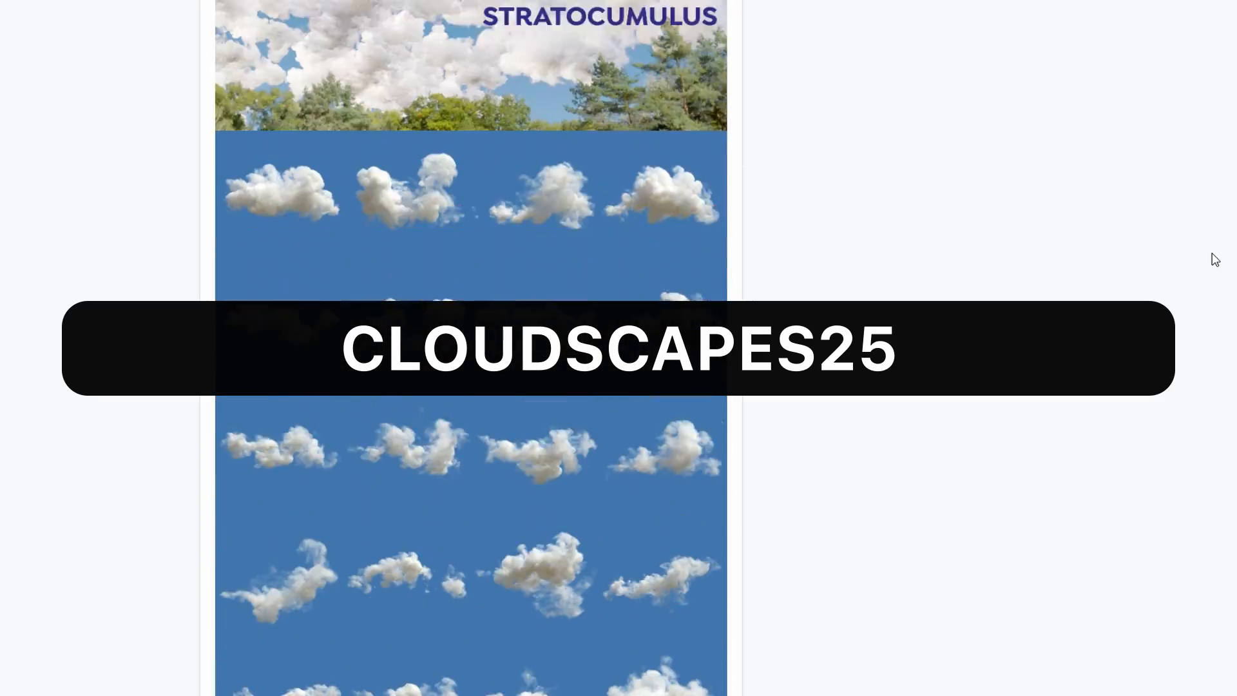
{"action": "scroll", "coordinate": [1215, 259], "scroll_direction": "down", "scroll_amount": 15}
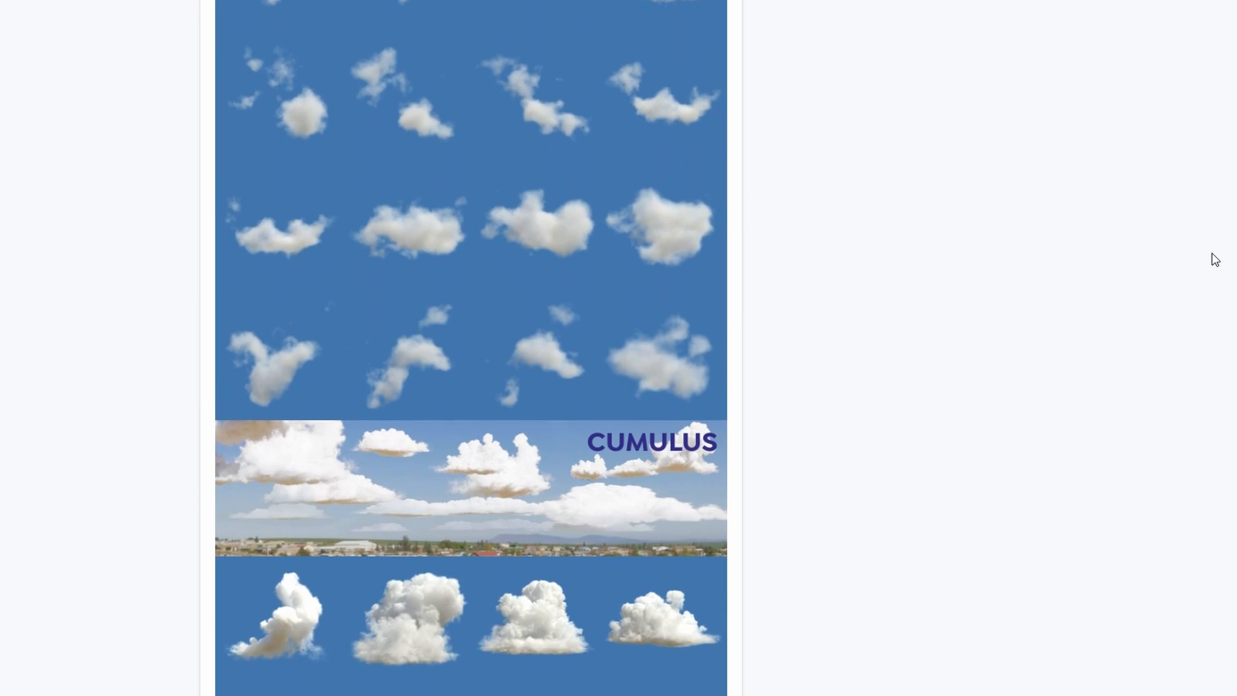
{"action": "scroll", "coordinate": [1215, 259], "scroll_direction": "down", "scroll_amount": 12}
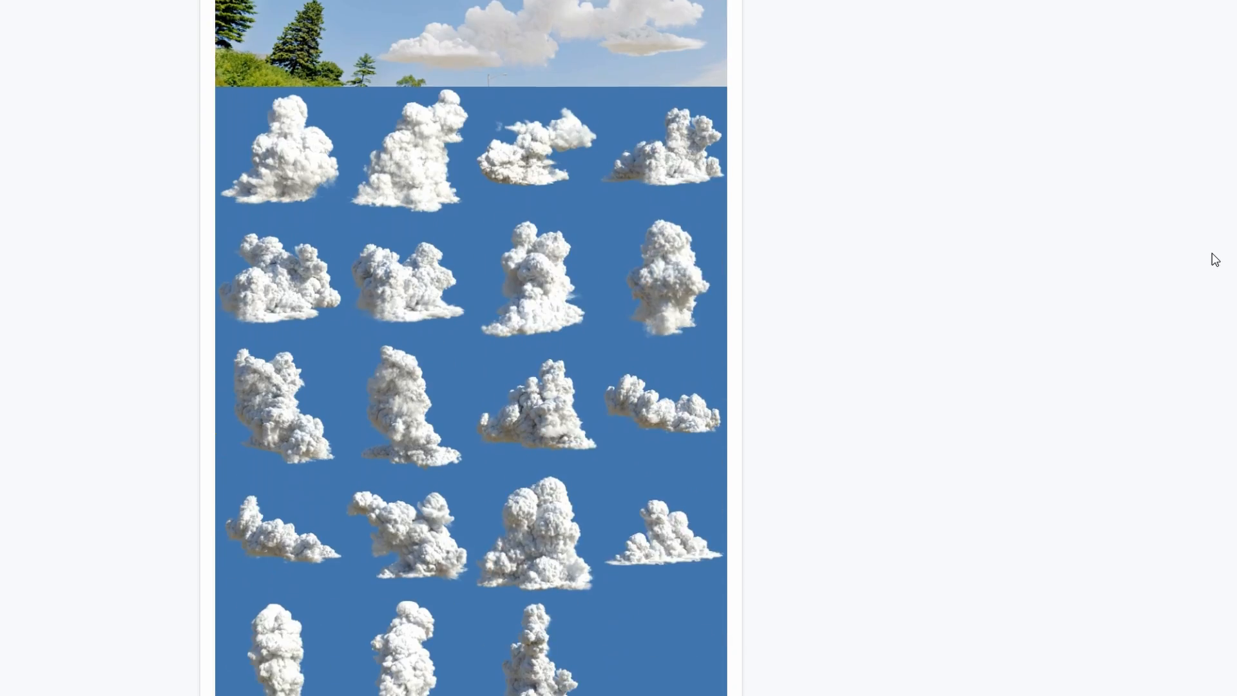
{"action": "scroll", "coordinate": [1215, 259], "scroll_direction": "down", "scroll_amount": 10}
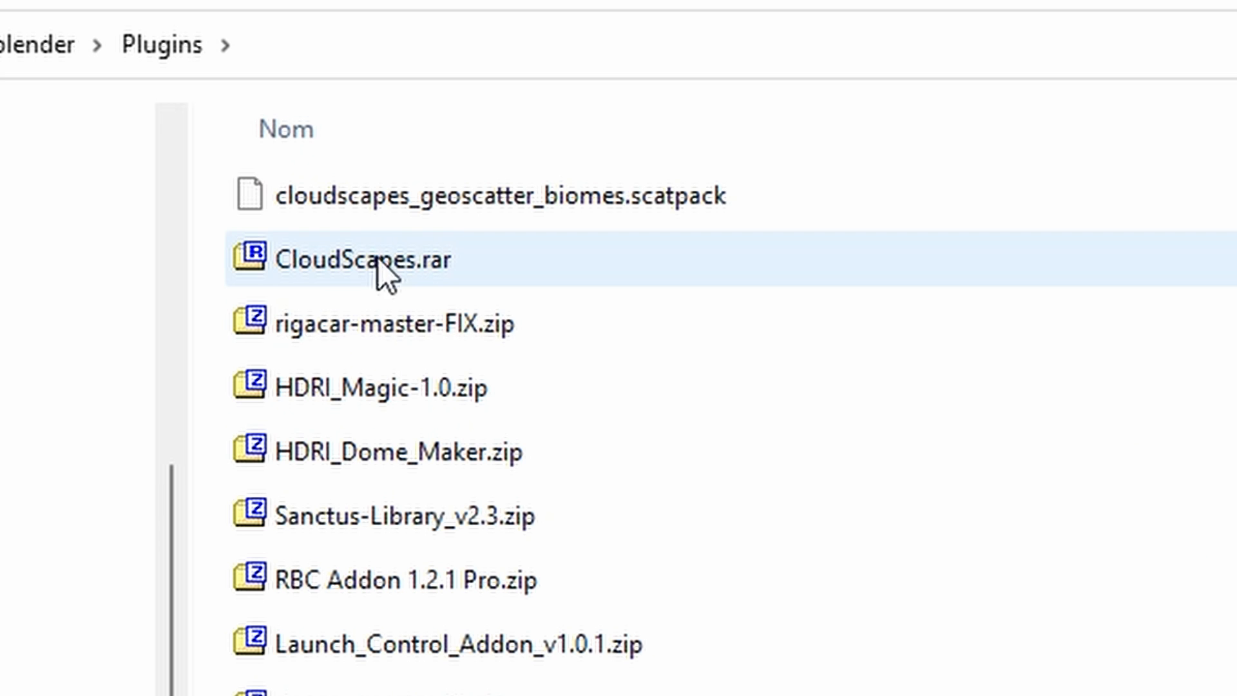
- Open the CloudScapes.rar archive in the blender Plugins folder
{"action": "double_click", "coordinate": [364, 259]}
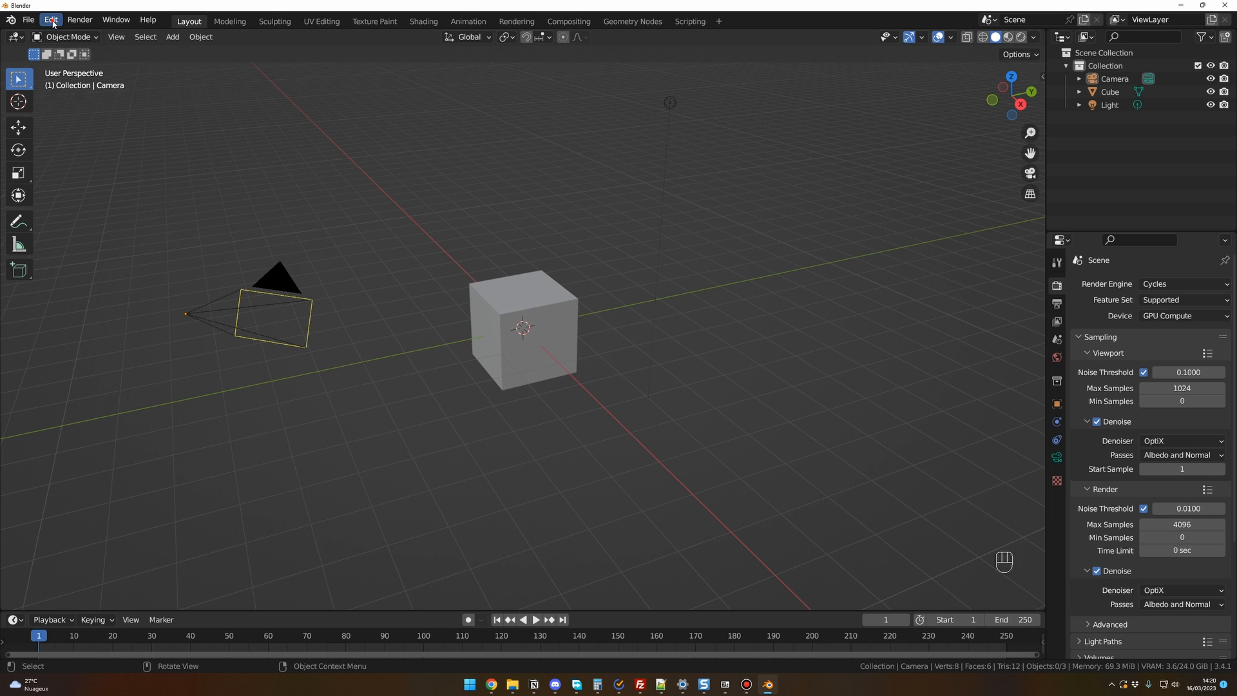
- Add the D:\blender\Plugins\Clouds folder as an asset library in Blender's file path preferences and save the preferences
{"action": "left_click", "coordinate": [51, 20]}
{"action": "left_click", "coordinate": [71, 205]}
{"action": "left_click", "coordinate": [39, 259]}
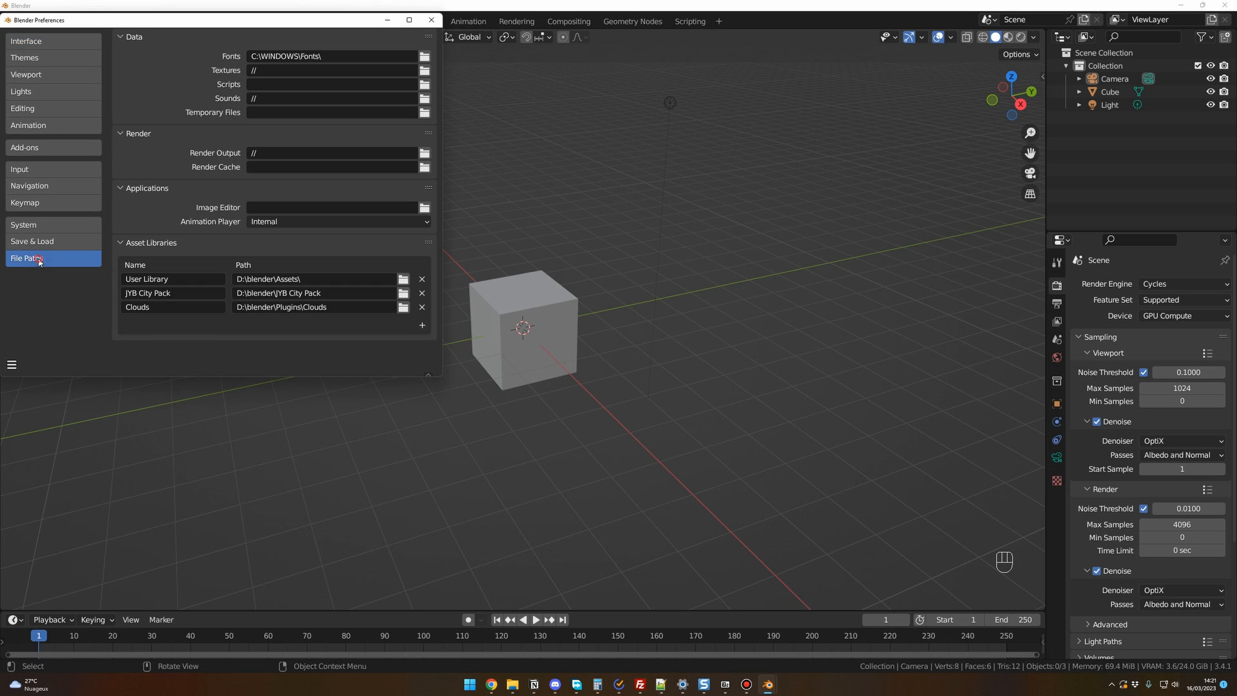
{"action": "left_click", "coordinate": [423, 328]}
{"action": "left_click", "coordinate": [43, 321]}
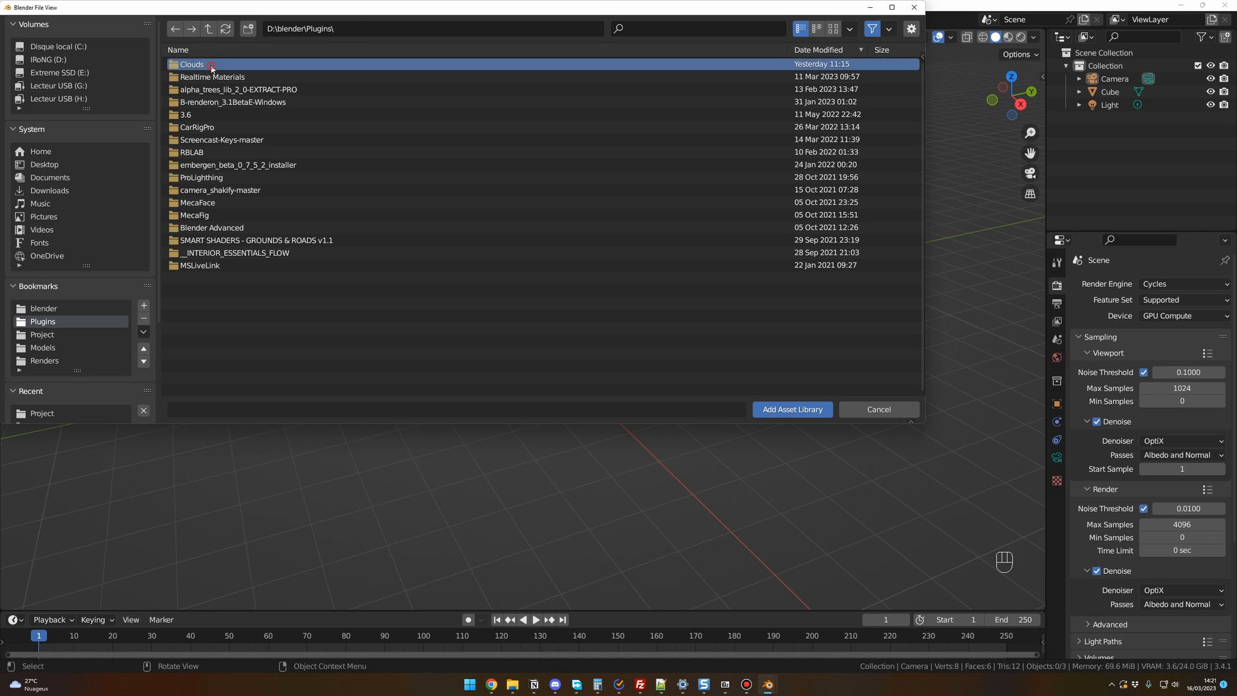
{"action": "double_click", "coordinate": [196, 66]}
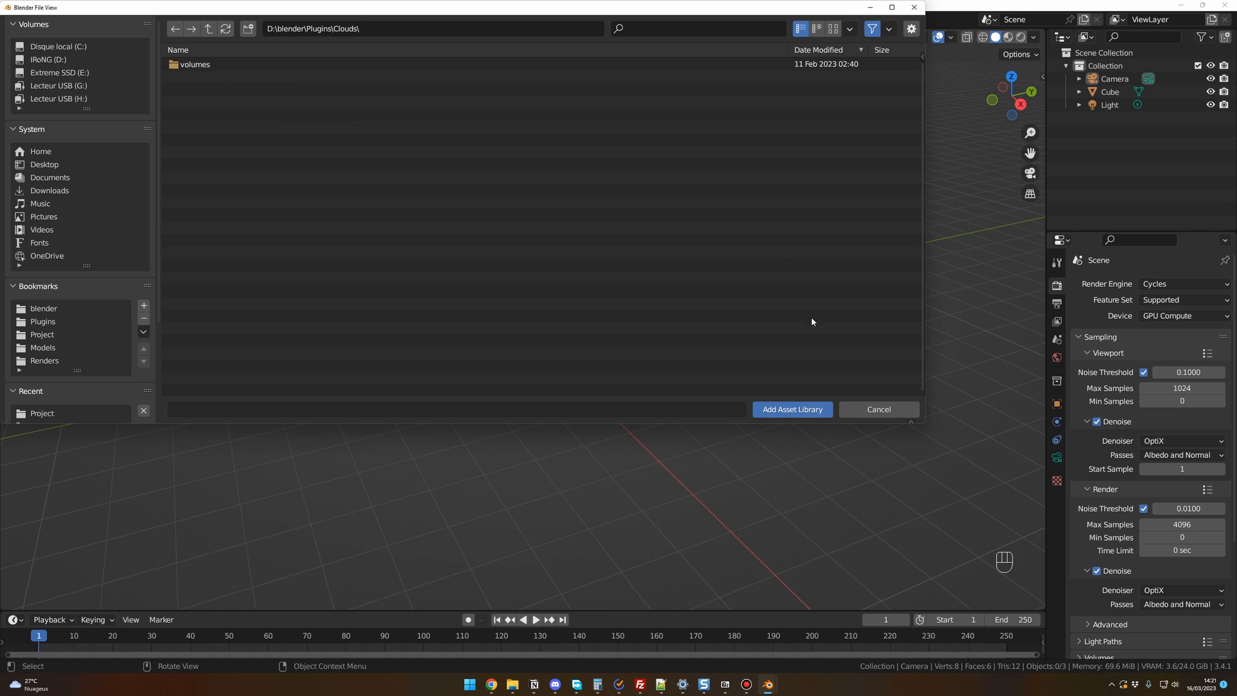
{"action": "left_click", "coordinate": [793, 410]}
{"action": "left_click", "coordinate": [14, 365]}
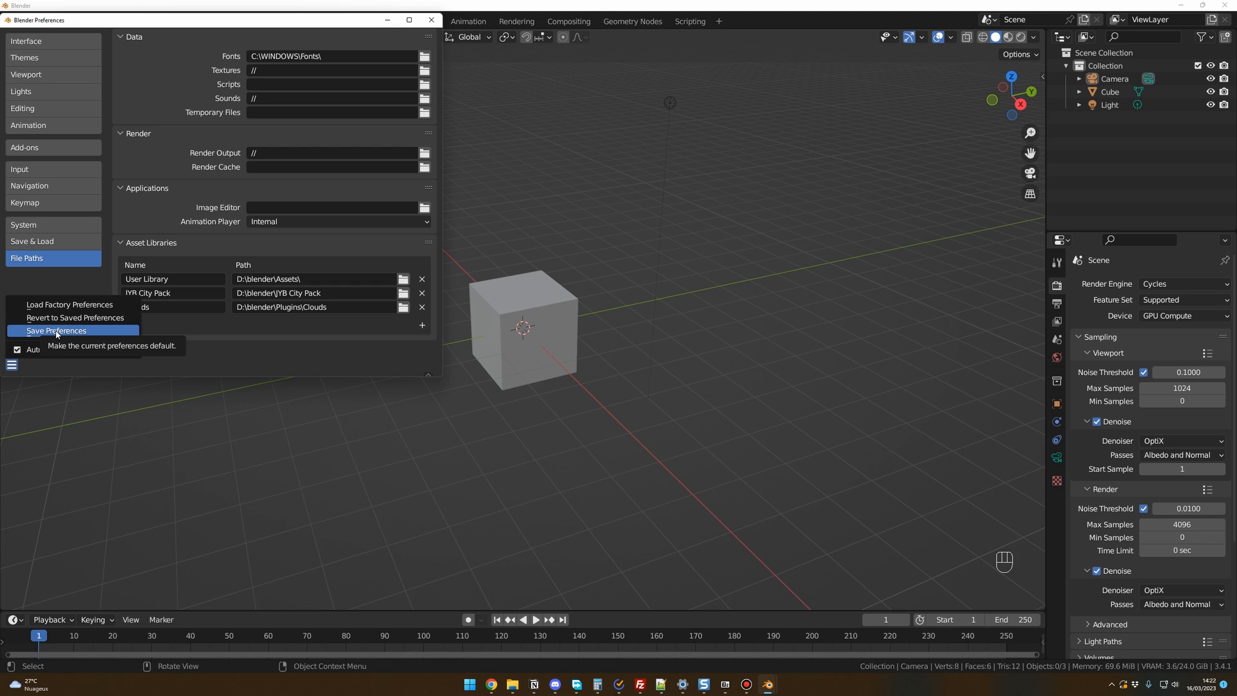
{"action": "left_click", "coordinate": [56, 331]}
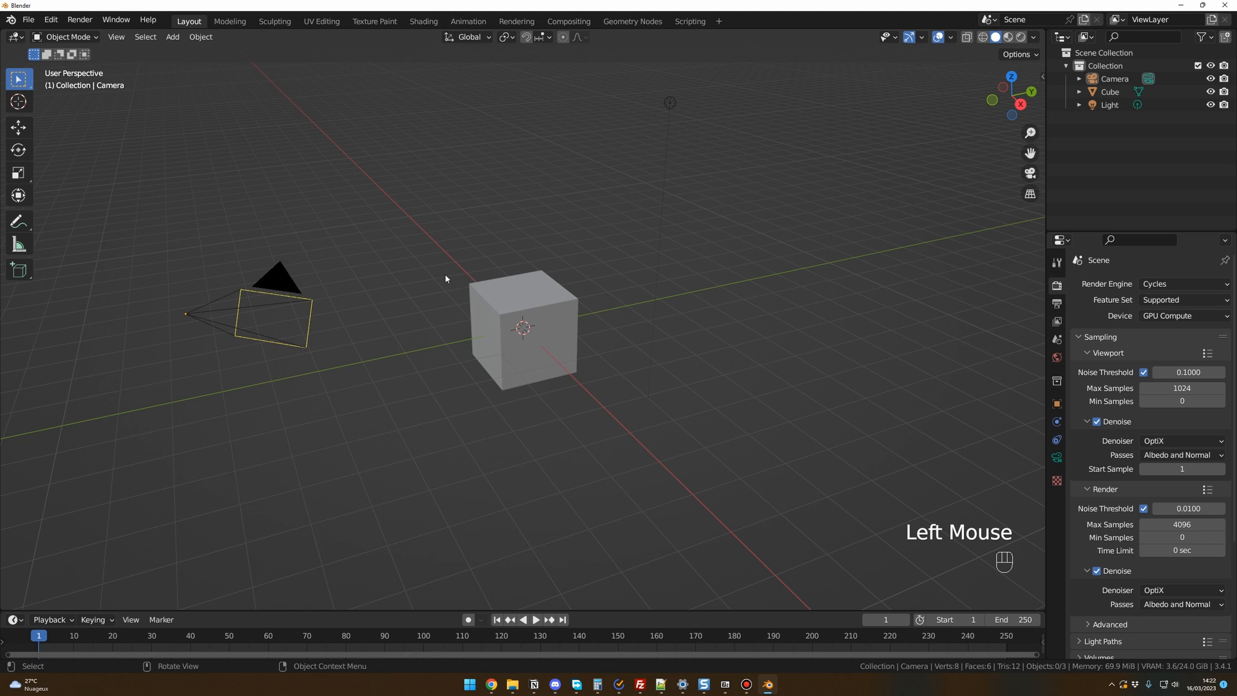
- Split the 3D viewport and turn the new area into an Asset Browser showing the Clouds library
{"action": "left_click_drag", "start_coordinate": [4, 29], "coordinate": [430, 65]}
{"action": "left_click", "coordinate": [14, 36]}
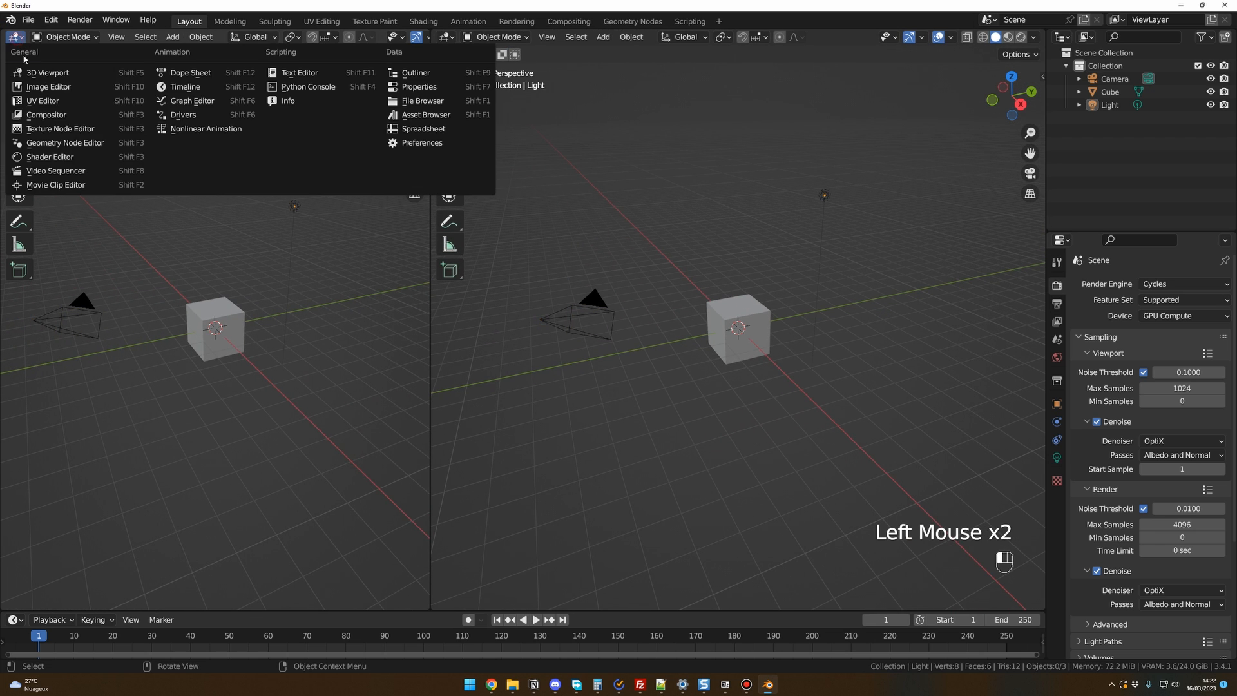
{"action": "left_click", "coordinate": [425, 115]}
{"action": "left_click", "coordinate": [74, 57]}
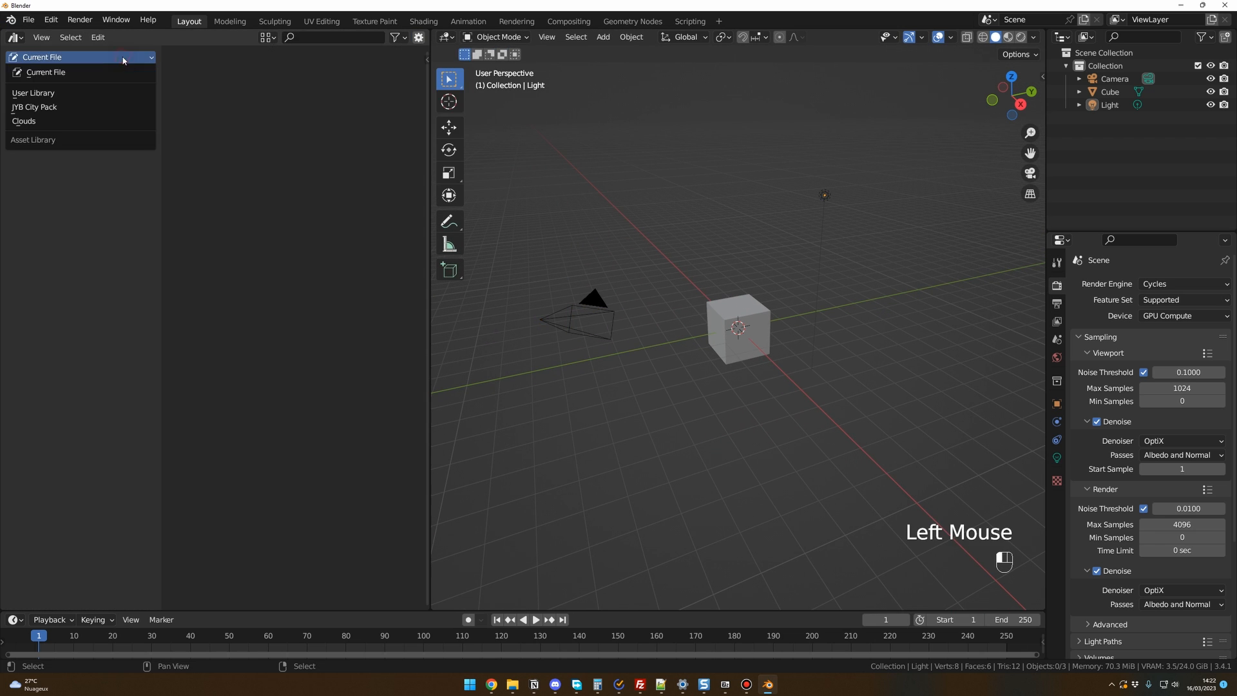
{"action": "left_click", "coordinate": [40, 121]}
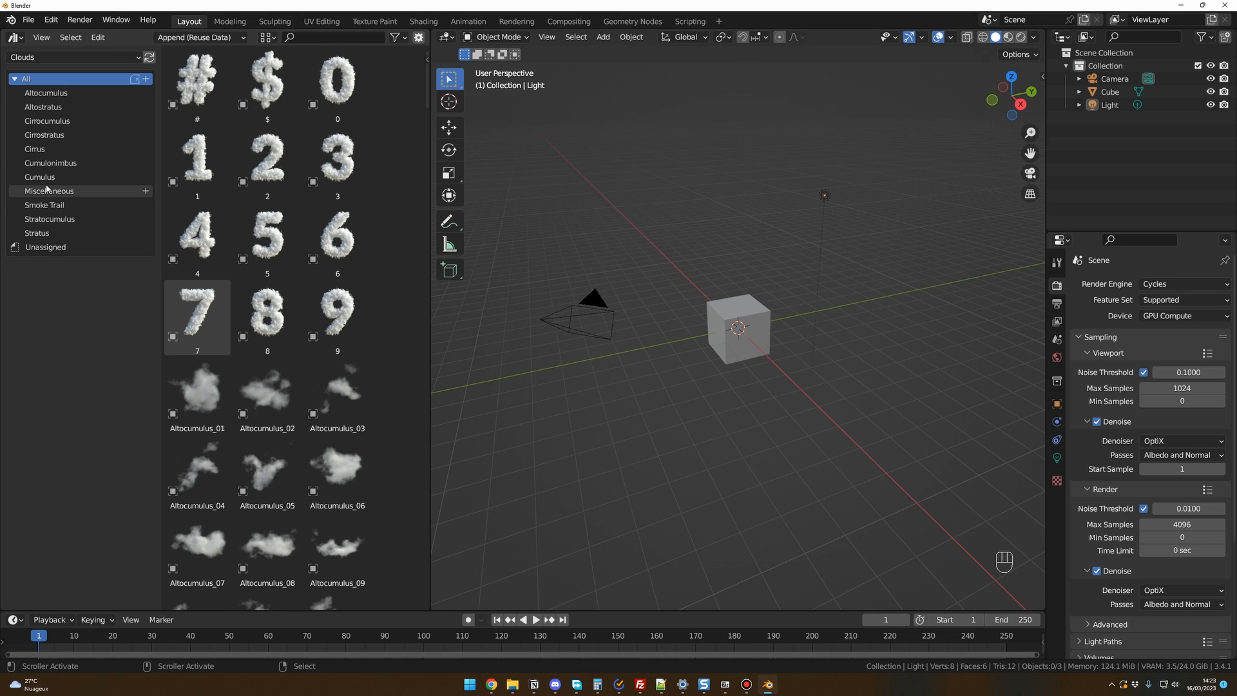
- Place the Cumulonimbus_18 asset from the Cumulonimbus catalog in the scene
{"action": "left_click", "coordinate": [50, 163]}
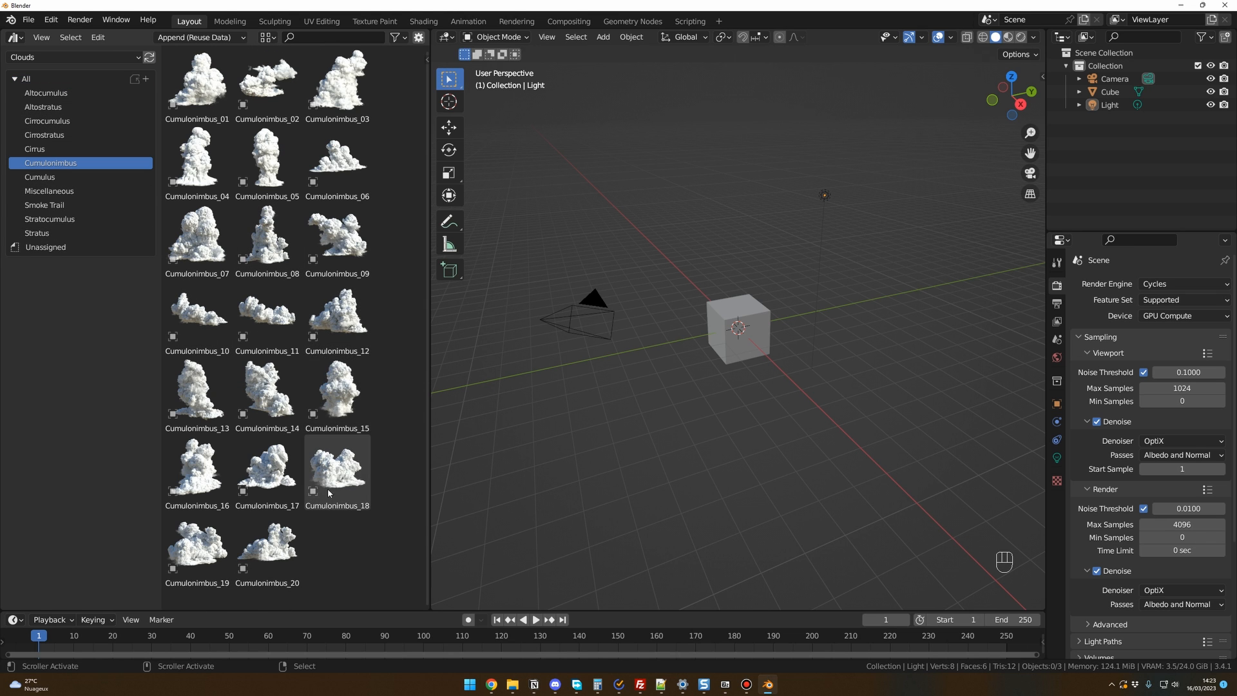
{"action": "left_click_drag", "start_coordinate": [333, 477], "coordinate": [653, 291]}
{"action": "scroll", "coordinate": [624, 342], "scroll_direction": "down", "scroll_amount": 3}
{"action": "middle_click_drag", "start_coordinate": [690, 388], "coordinate": [706, 385]}
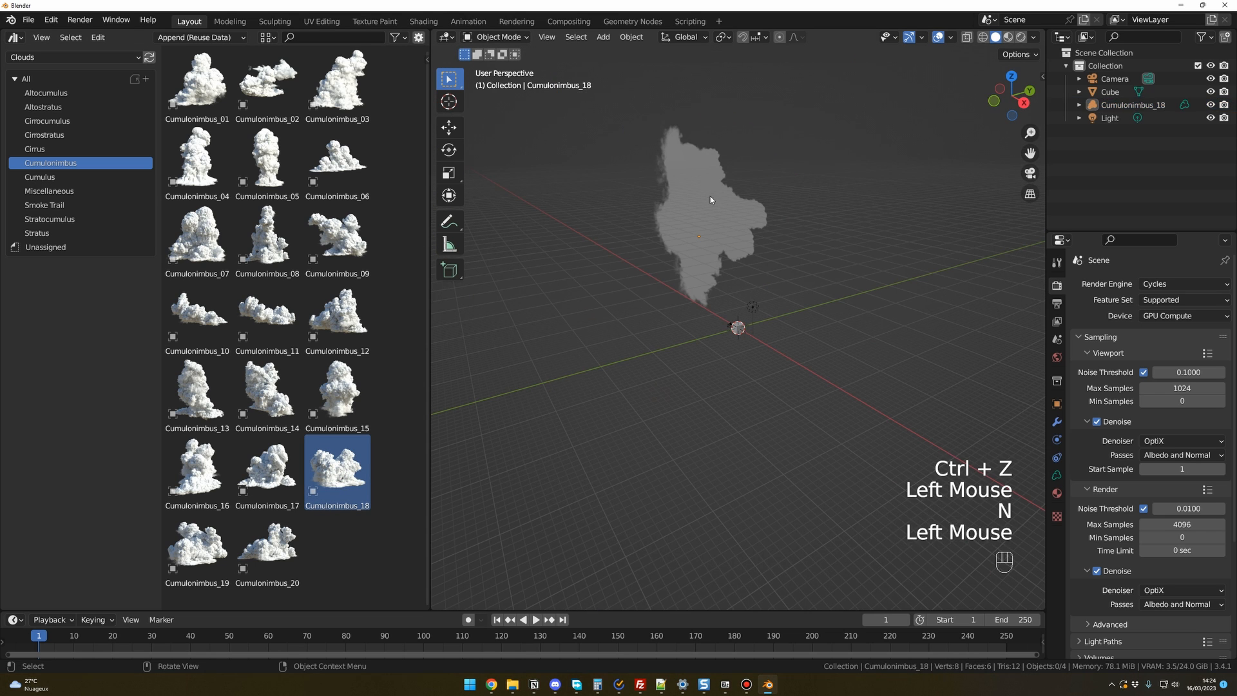
- Set the X rotation of the Cumulonimbus_18 cloud to 90°
{"action": "left_click", "coordinate": [710, 195]}
{"action": "key", "text": "n"}
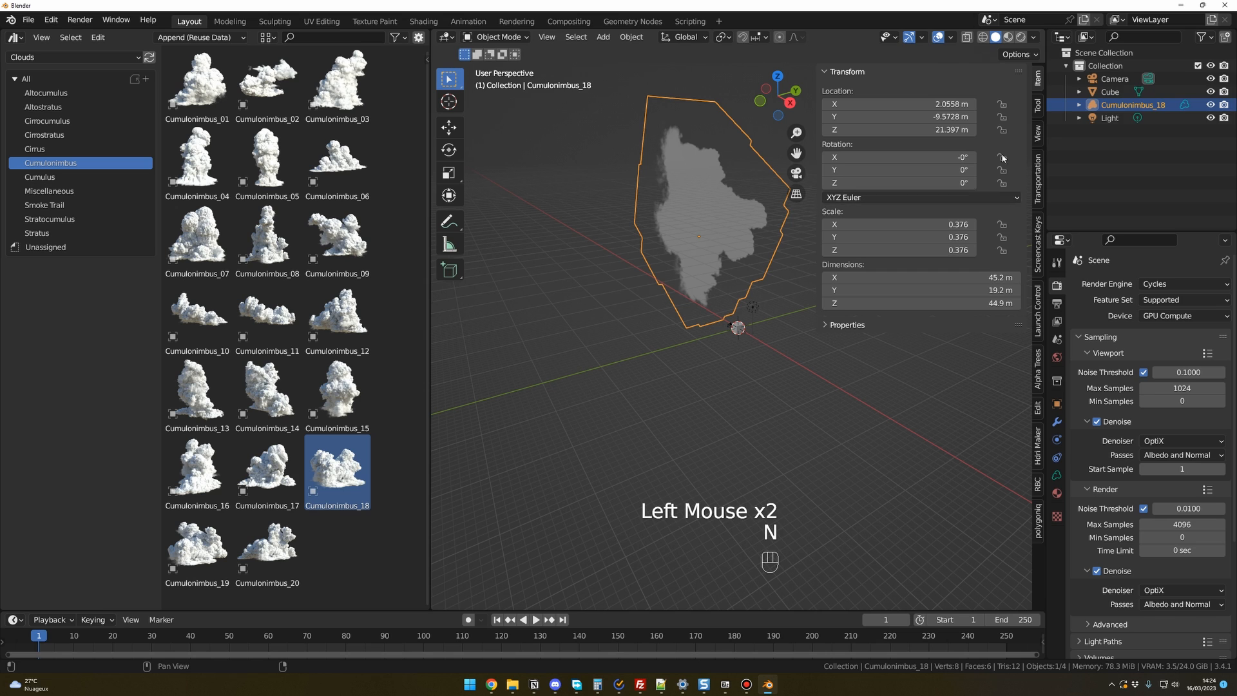
{"action": "left_click", "coordinate": [1039, 79]}
{"action": "left_click", "coordinate": [911, 156]}
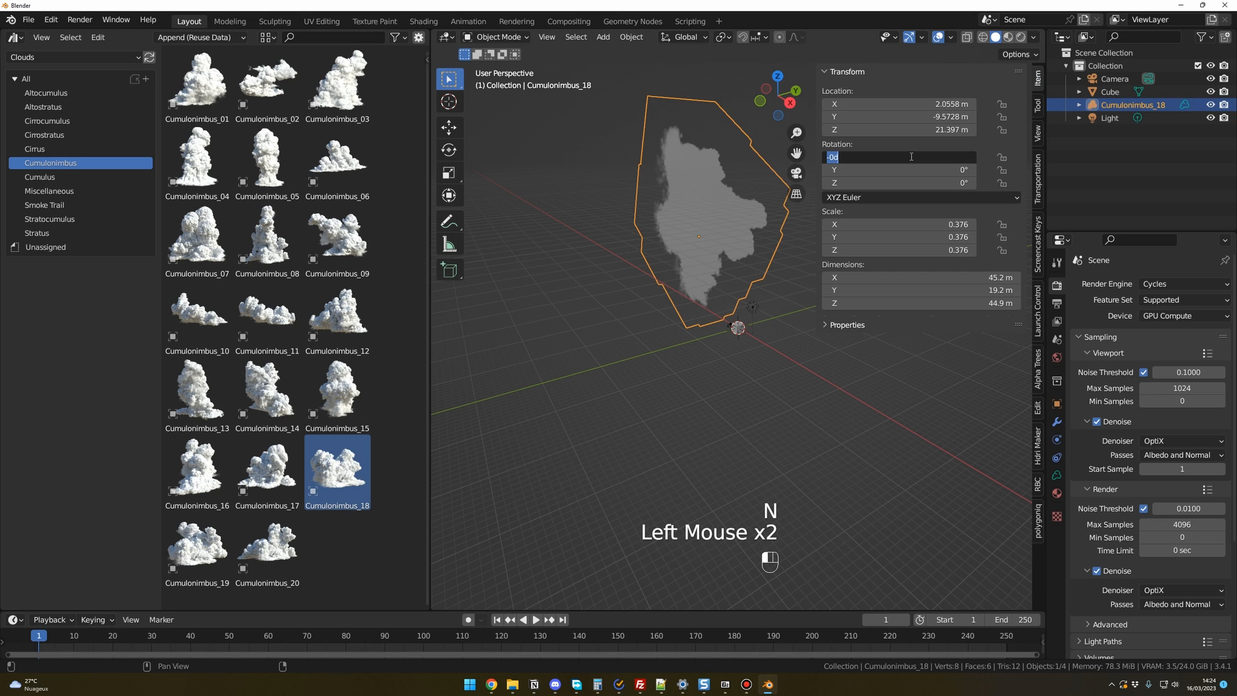
{"action": "key", "text": "Return"}
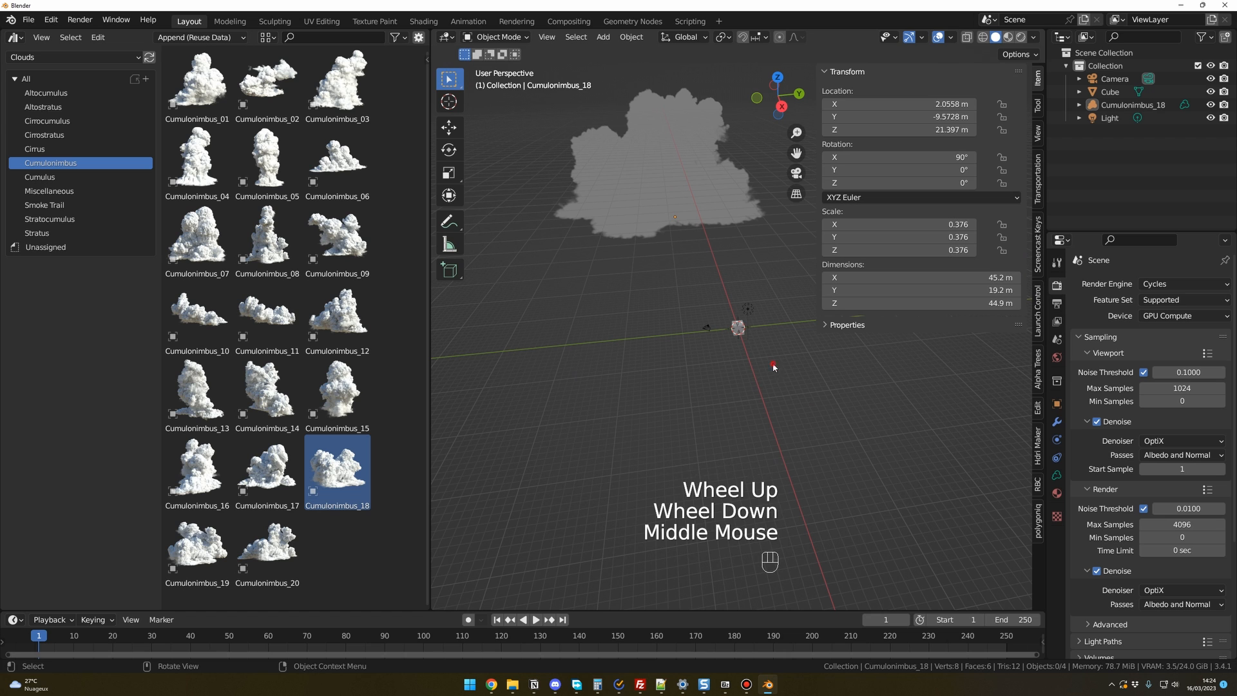
- Delete the default cube and light at the world origin
{"action": "left_click_drag", "start_coordinate": [773, 363], "coordinate": [739, 296]}
{"action": "key", "text": "Delete"}
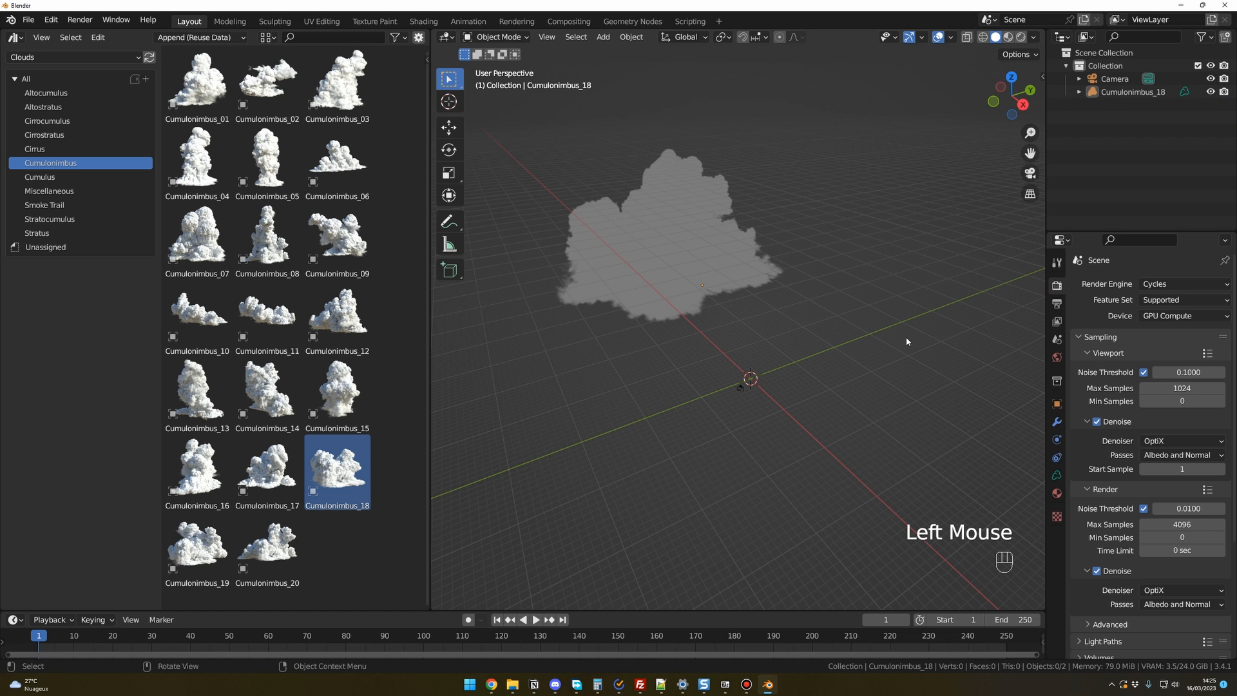
- Show the cloud in Rendered viewport shading and set the maximum volume bounces of the light paths to 30
{"action": "middle_click_drag", "start_coordinate": [852, 341], "coordinate": [825, 325]}
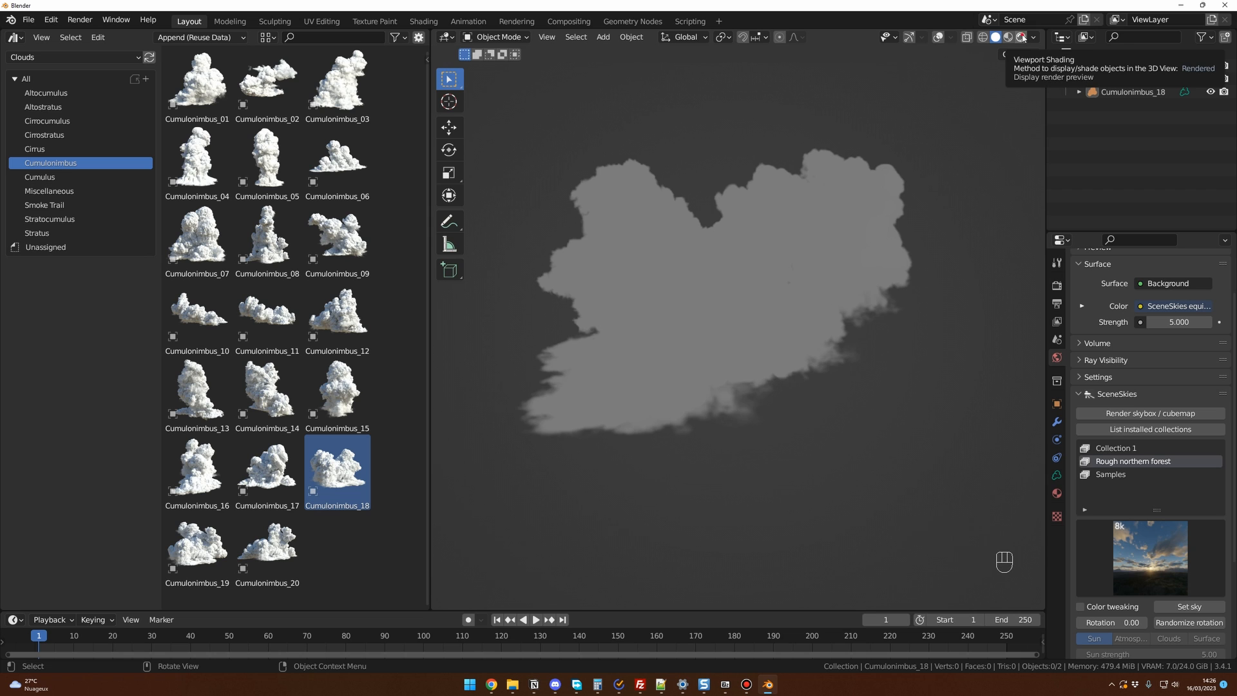
{"action": "left_click", "coordinate": [1022, 36]}
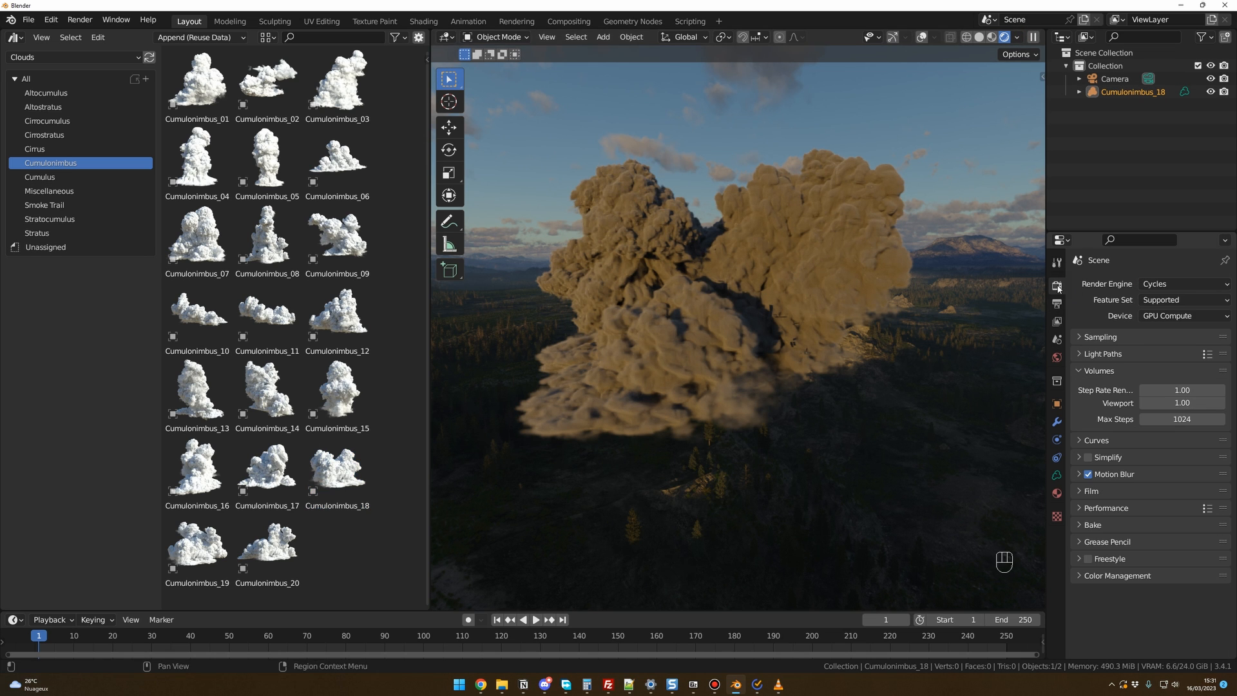
{"action": "left_click", "coordinate": [1079, 355]}
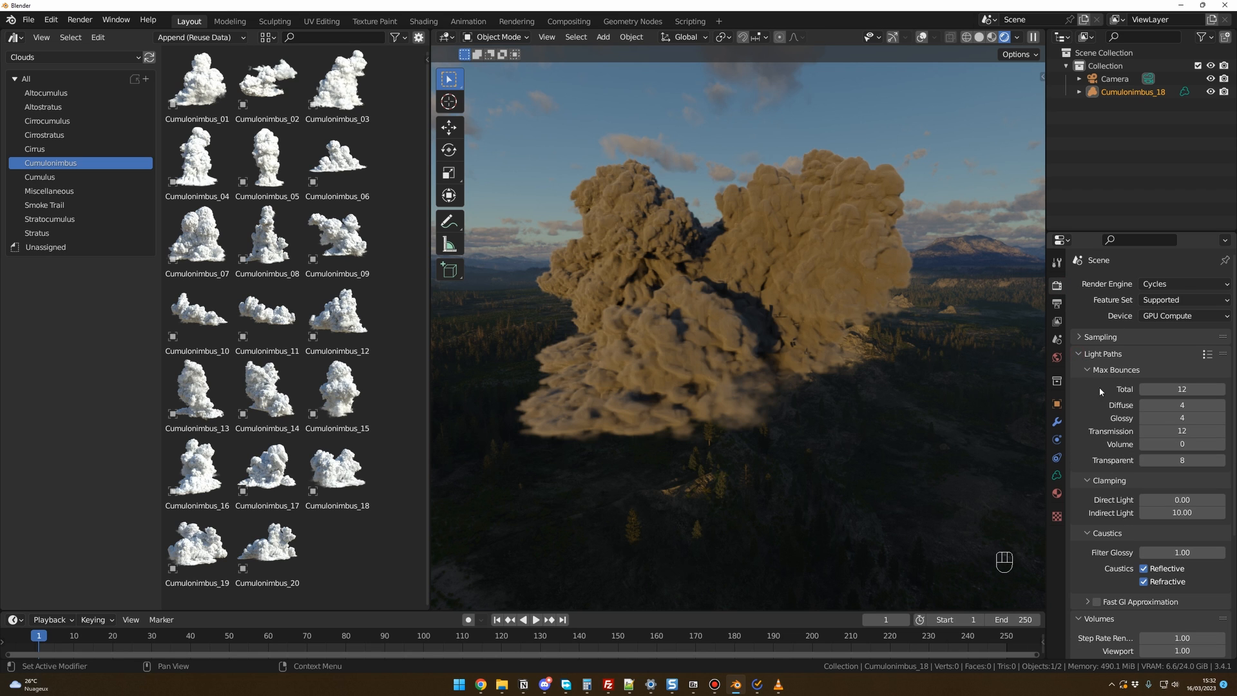
{"action": "left_click", "coordinate": [1172, 443]}
{"action": "type", "text": "30"}
{"action": "key", "text": "Return"}
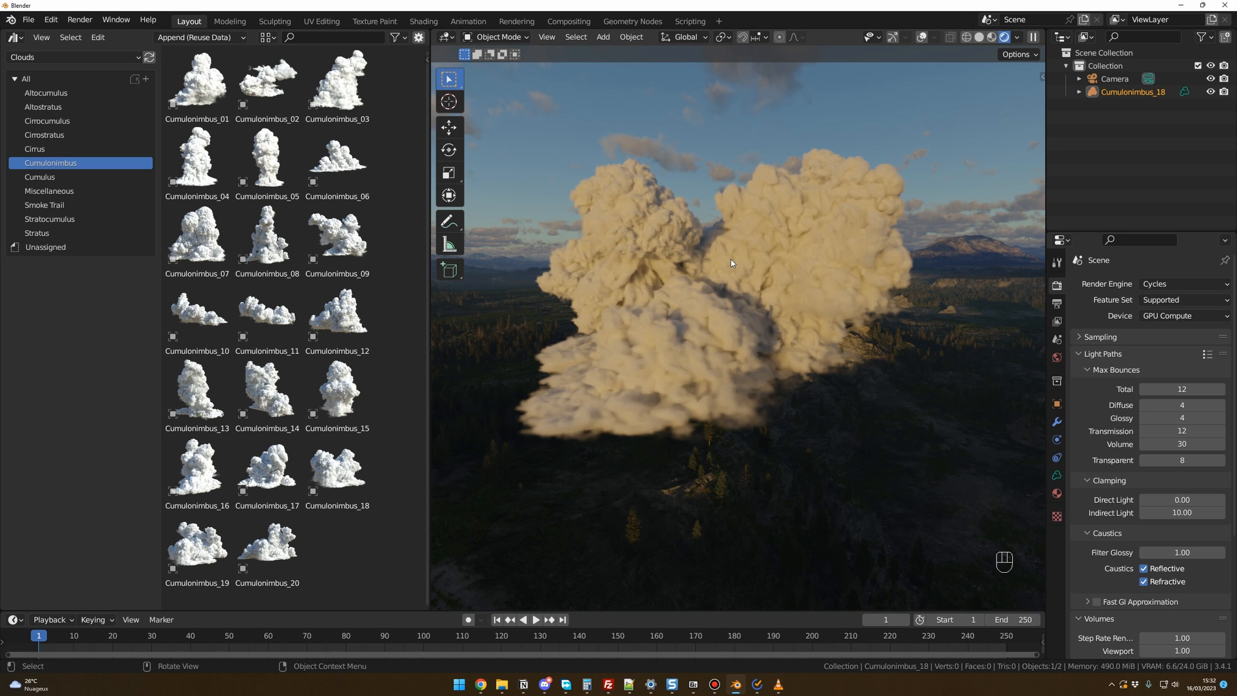
- Set the density of the Cumulonimbus_18 cloud's Principled Volume shader to 0.1 and try out its volume color
{"action": "left_click", "coordinate": [423, 21]}
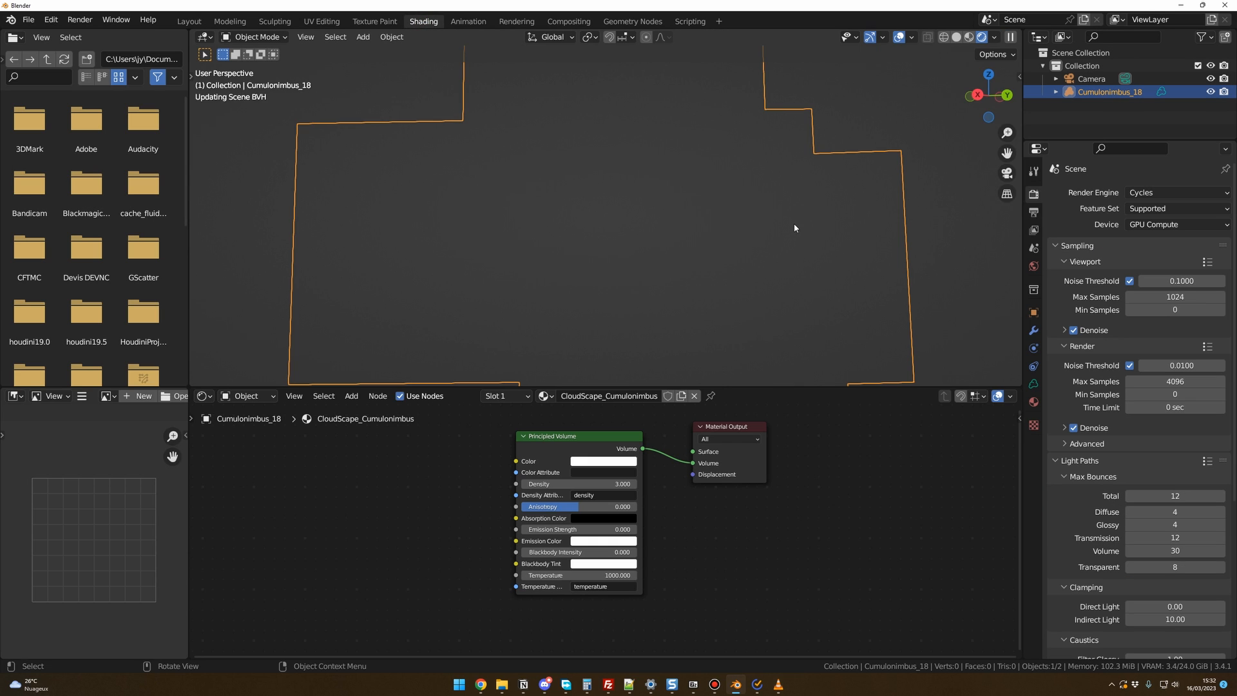
{"action": "left_click", "coordinate": [573, 484]}
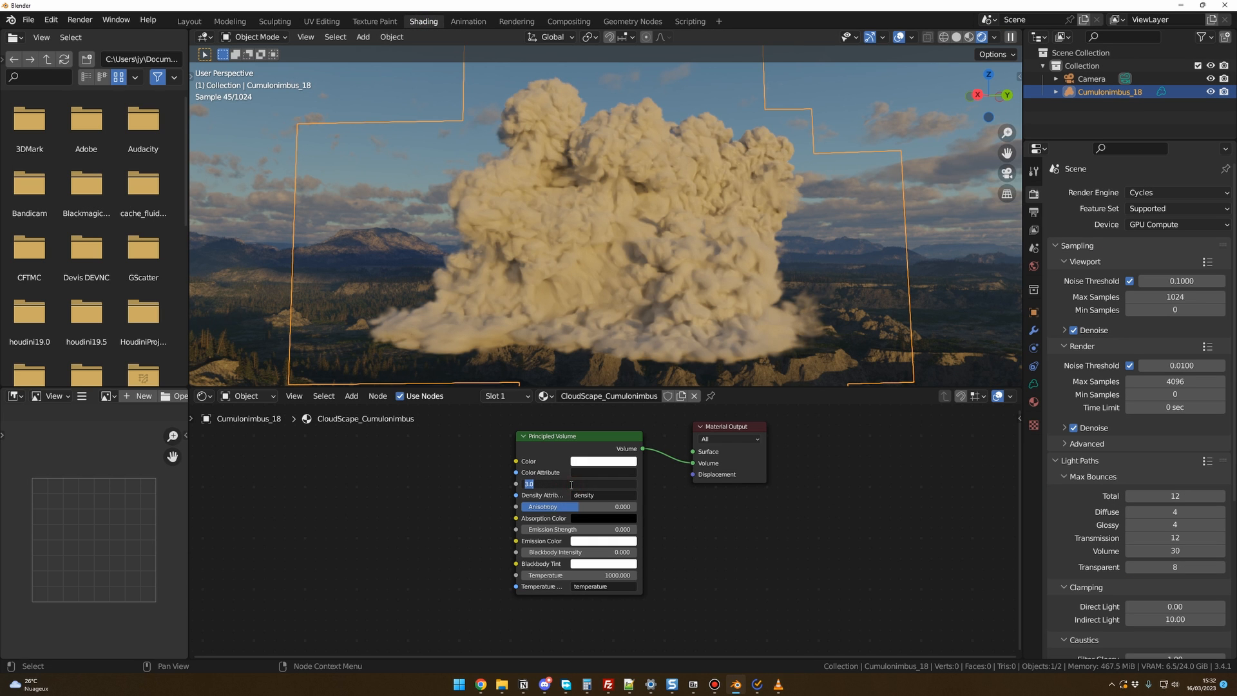
{"action": "key", "text": "Return"}
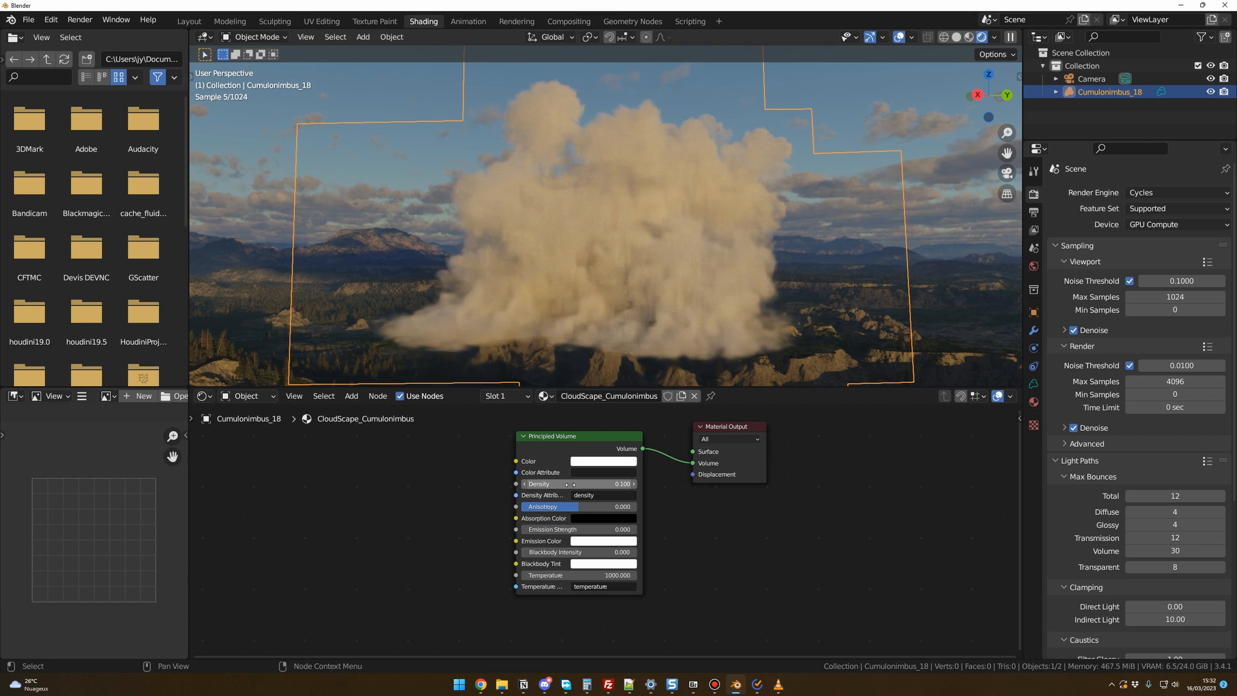
{"action": "left_click", "coordinate": [596, 462]}
{"action": "mouse_move", "coordinate": [603, 362]}
{"action": "left_mouse_down"}
{"action": "mouse_move", "coordinate": [597, 382]}
{"action": "mouse_move", "coordinate": [644, 362]}
{"action": "mouse_move", "coordinate": [583, 348]}
{"action": "mouse_move", "coordinate": [613, 352]}
{"action": "left_mouse_up"}
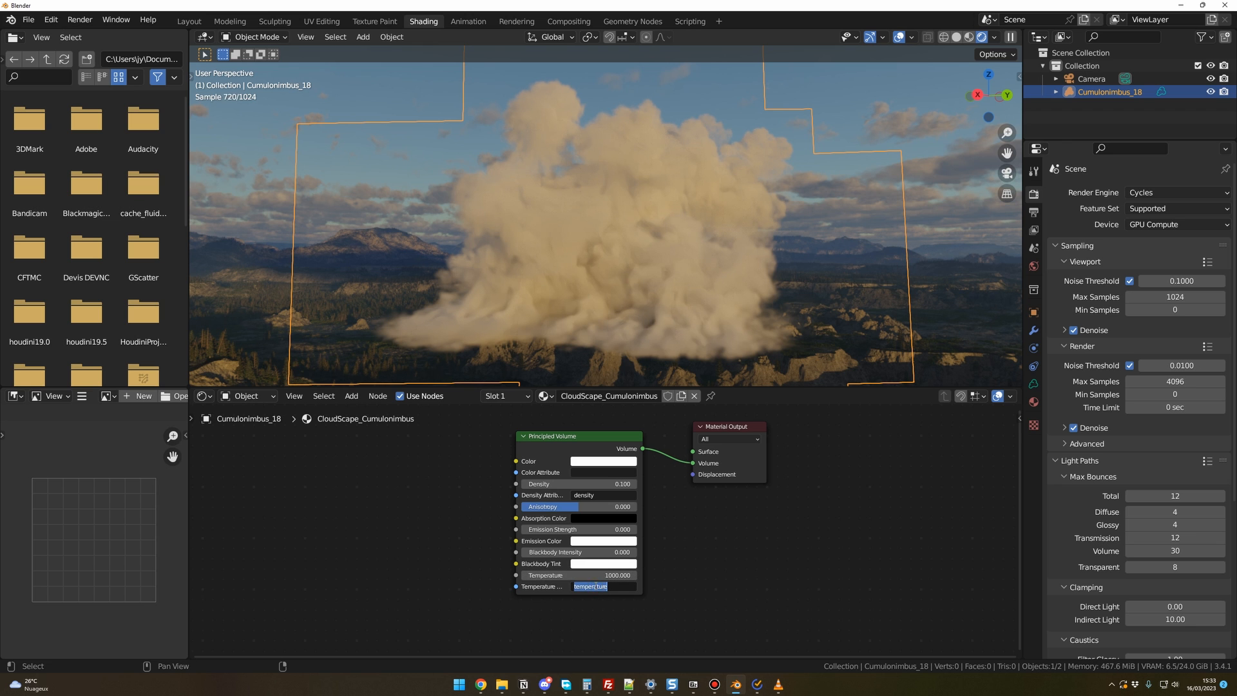
- Set the Principled Volume's temperature attribute to density, the temperature to 100 and the blackbody intensity to 1
{"action": "key", "text": "Return"}
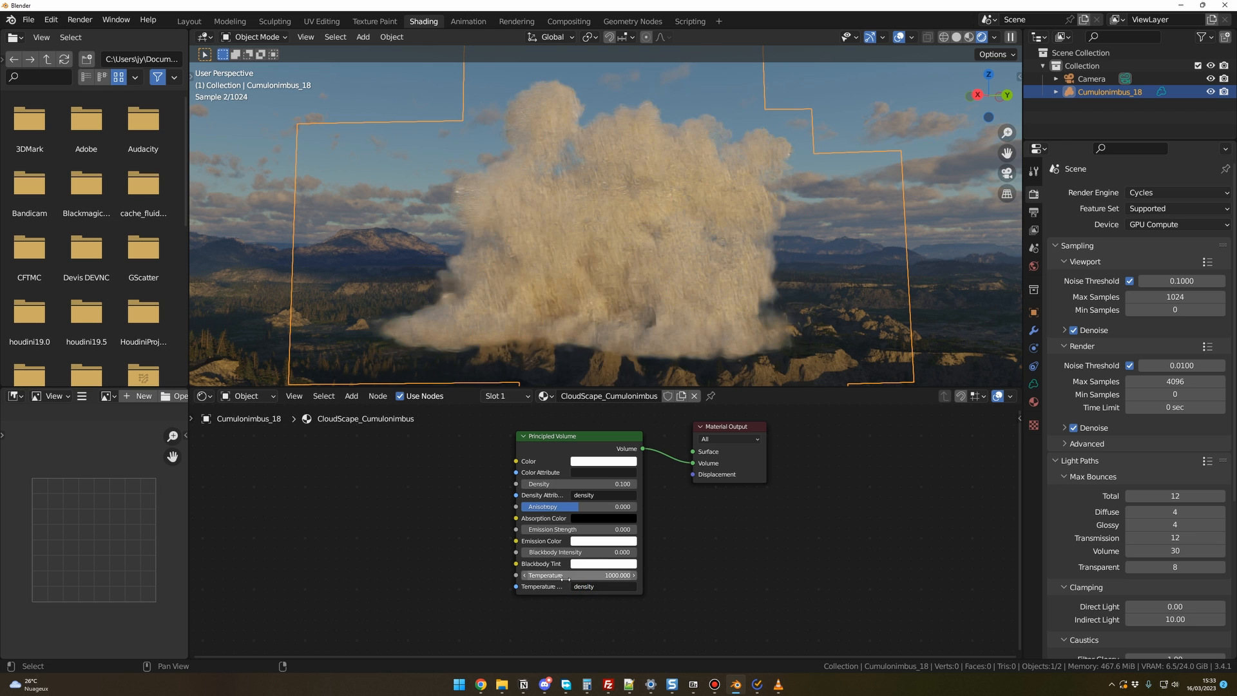
{"action": "key", "text": "Return"}
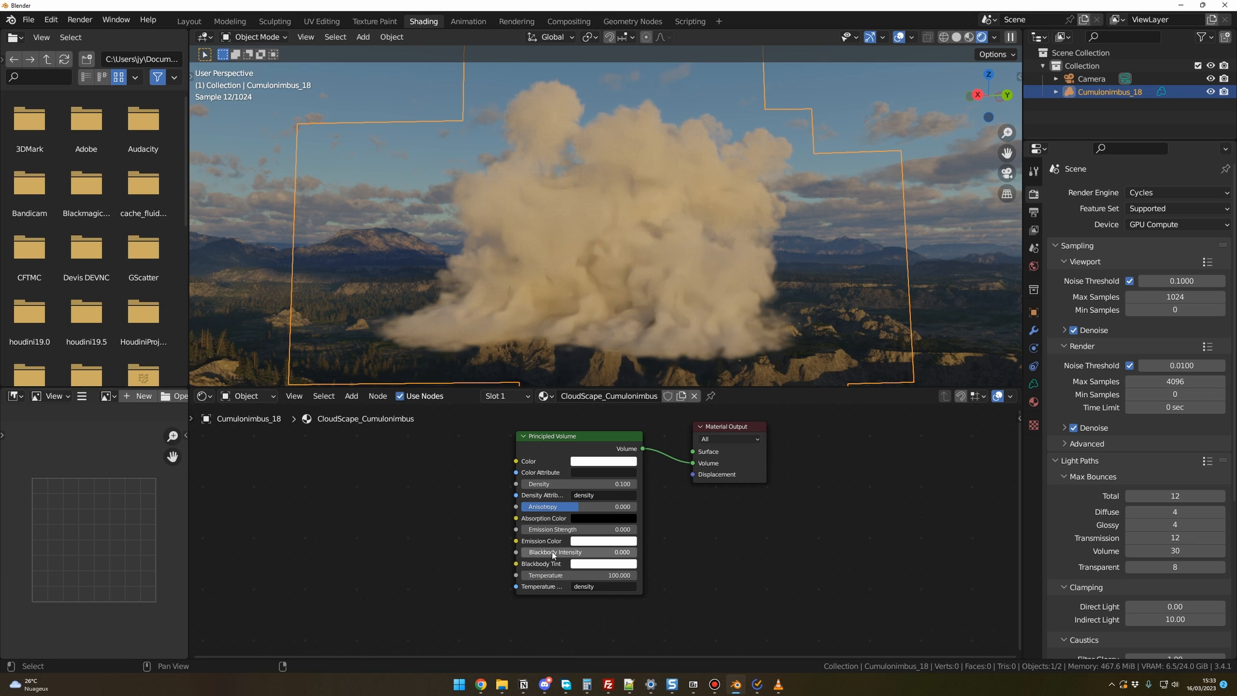
{"action": "double_click", "coordinate": [552, 549]}
{"action": "type", "text": "1"}
{"action": "key", "text": "Return"}
- Lower the density of the glowing cloud's volume shader to 0.01 and view the cloud from another side
{"action": "mouse_move", "coordinate": [258, 322]}
{"action": "middle_mouse_down"}
{"action": "mouse_move", "coordinate": [297, 325]}
{"action": "mouse_move", "coordinate": [270, 318]}
{"action": "middle_mouse_up"}
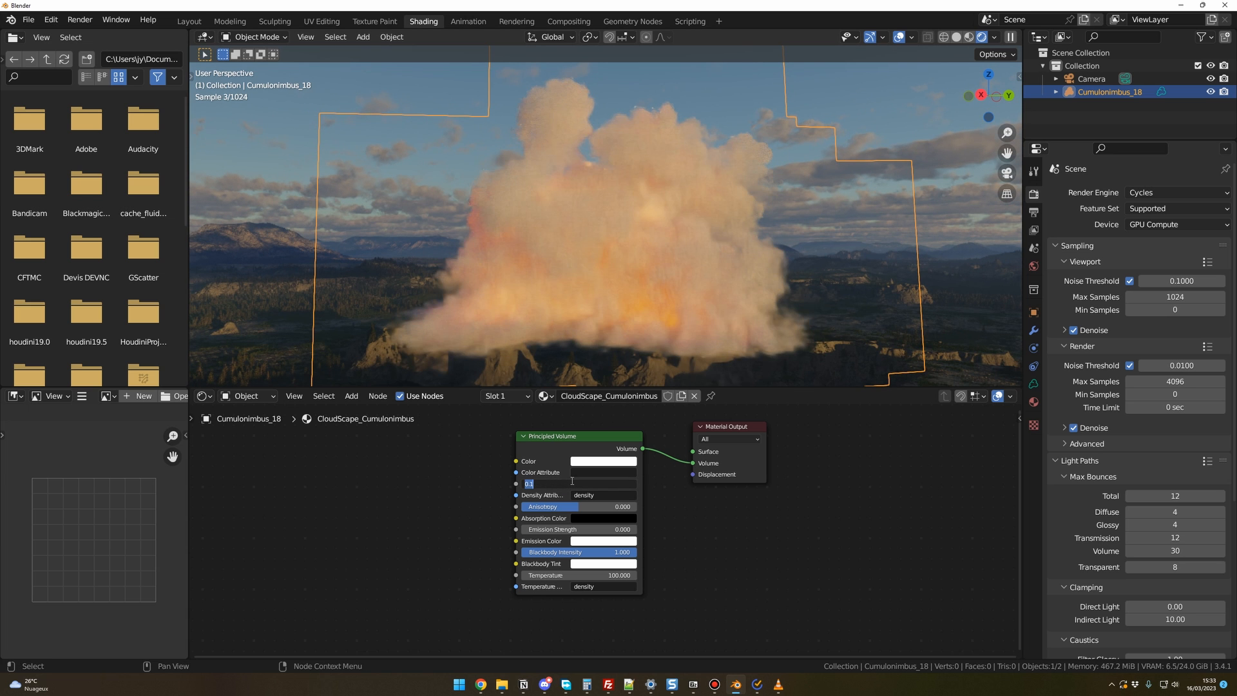
{"action": "key", "text": "Return"}
{"action": "middle_click_drag", "start_coordinate": [456, 342], "coordinate": [497, 341]}
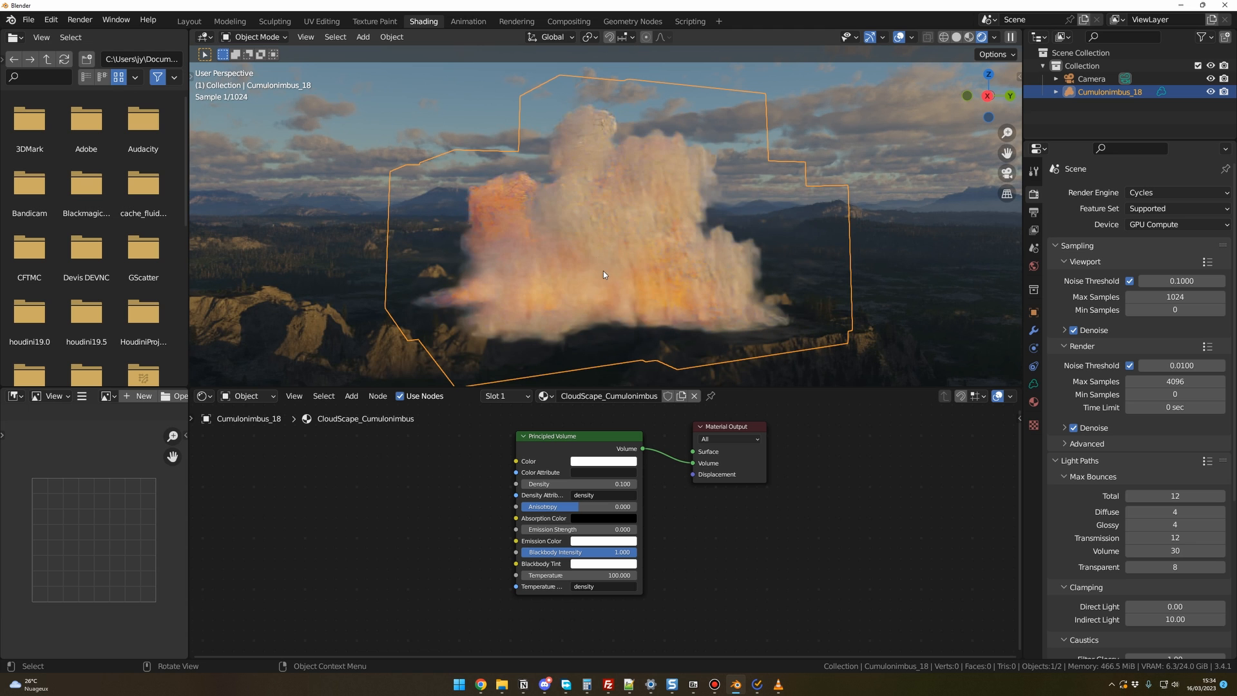
{"action": "left_click", "coordinate": [554, 484]}
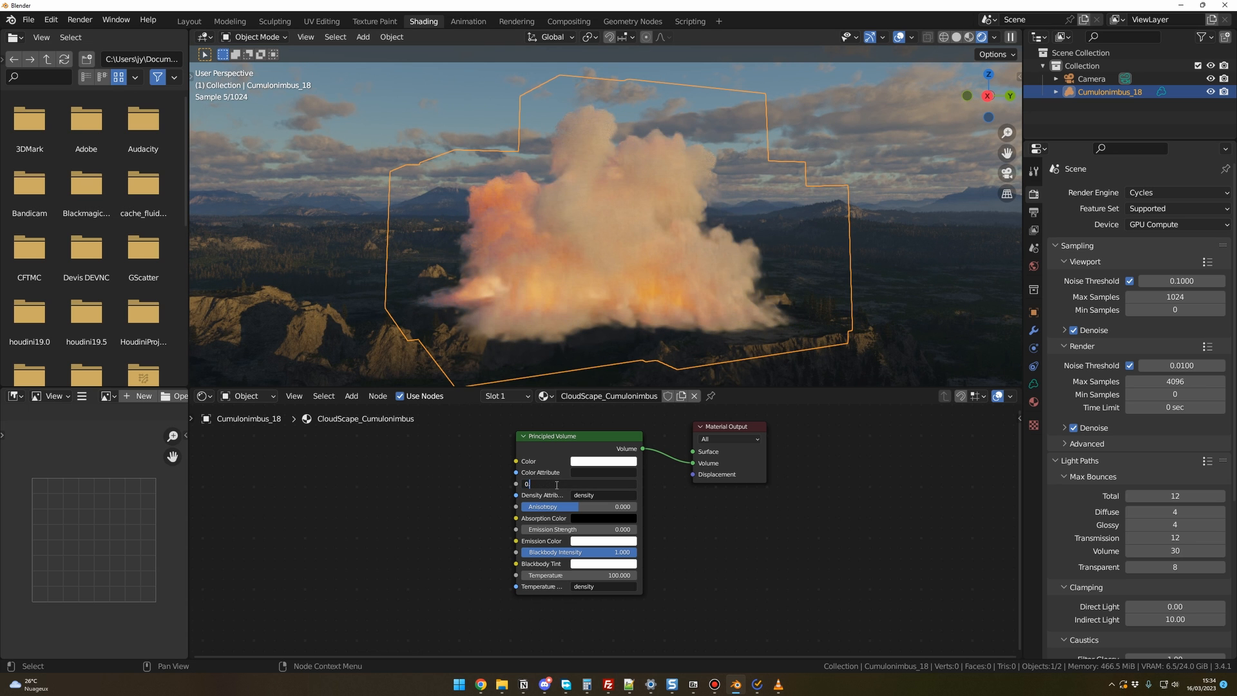
{"action": "type", "text": "0.01"}
{"action": "key", "text": "Return"}
{"action": "middle_click_drag", "start_coordinate": [599, 319], "coordinate": [637, 319]}
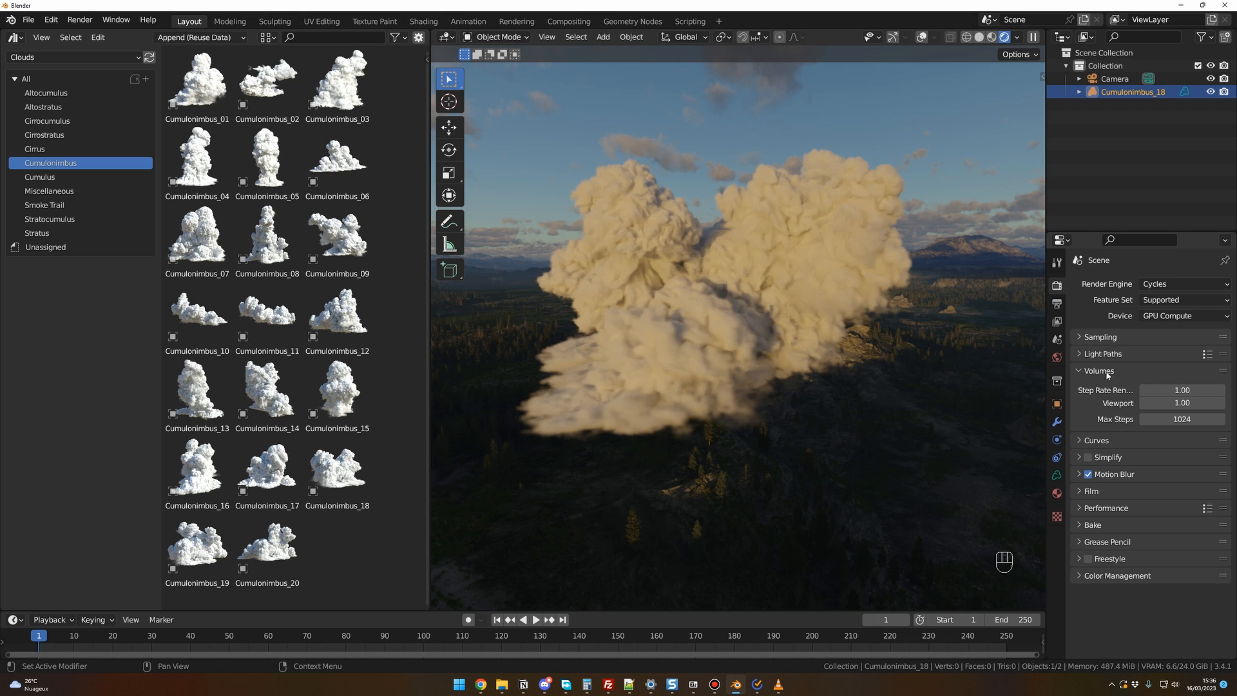
- Set the maximum steps of the Cycles volume render settings to 32
{"action": "left_click", "coordinate": [1157, 420]}
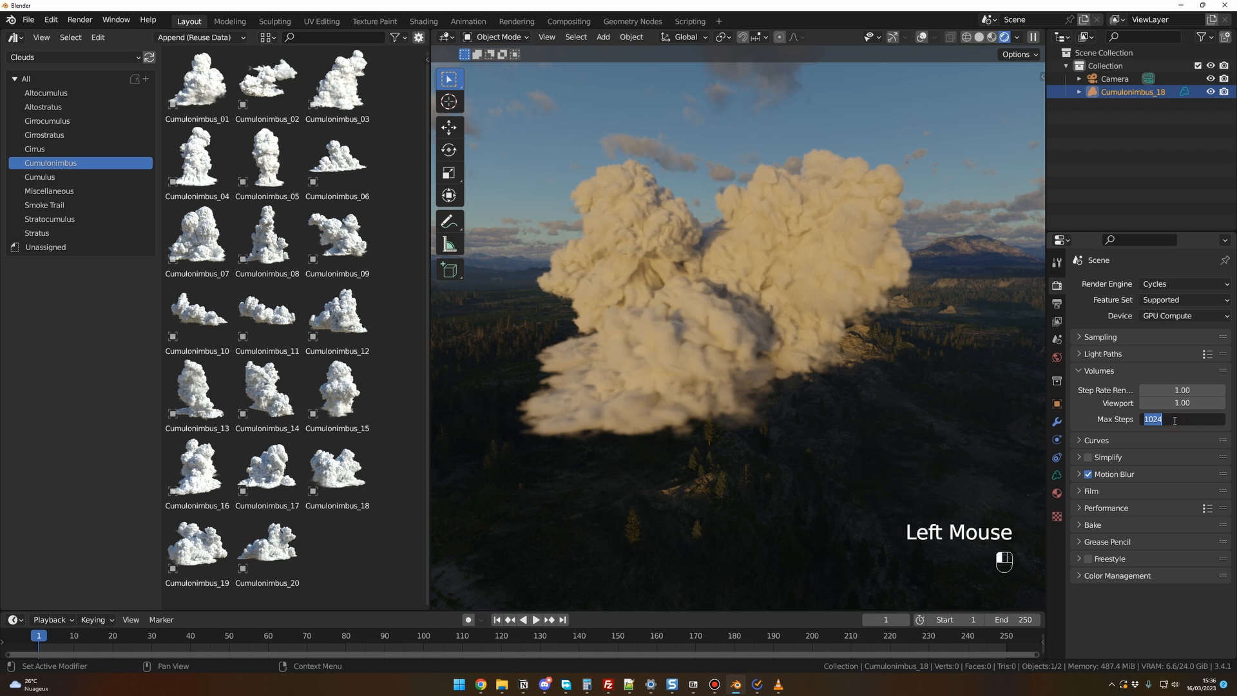
{"action": "type", "text": "32"}
{"action": "key", "text": "Return"}
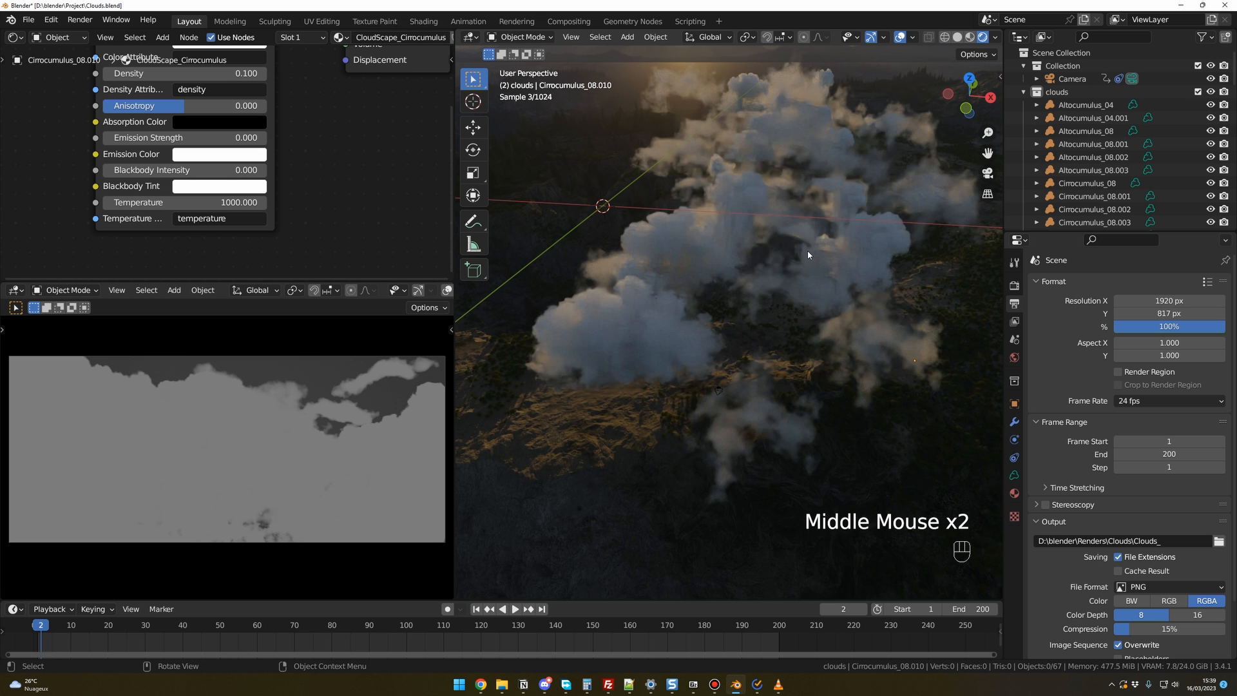
- Examine the cloud formation in the Clouds.blend scene and the Altostratus fog in the street scene from several angles
{"action": "middle_click_drag", "start_coordinate": [805, 240], "coordinate": [782, 258]}
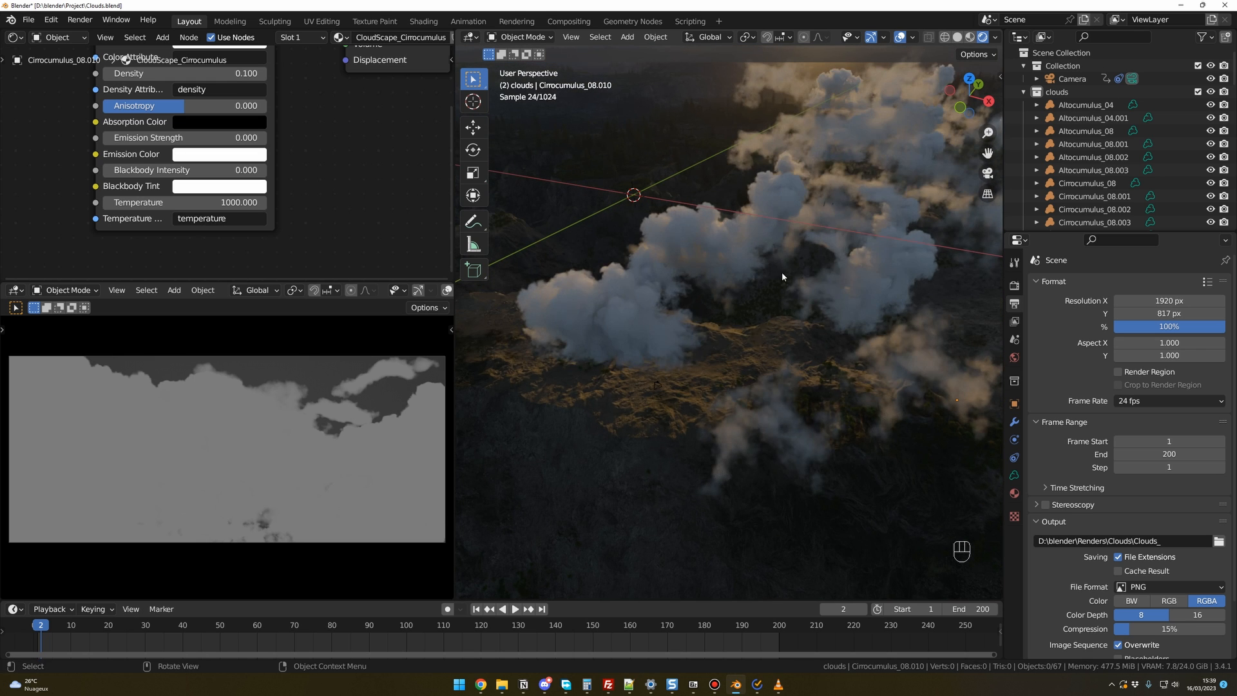
{"action": "middle_click_drag", "start_coordinate": [825, 266], "coordinate": [878, 278]}
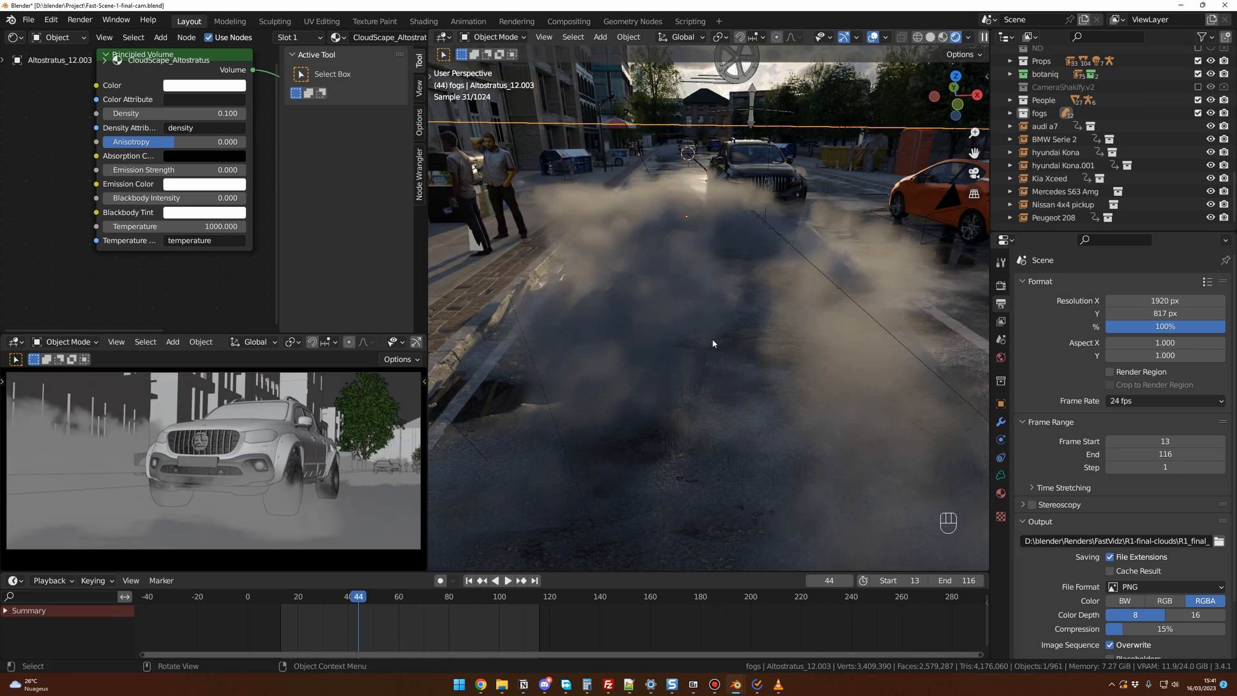
{"action": "mouse_move", "coordinate": [712, 344]}
{"action": "middle_mouse_down"}
{"action": "mouse_move", "coordinate": [693, 345]}
{"action": "mouse_move", "coordinate": [715, 352]}
{"action": "middle_mouse_up"}
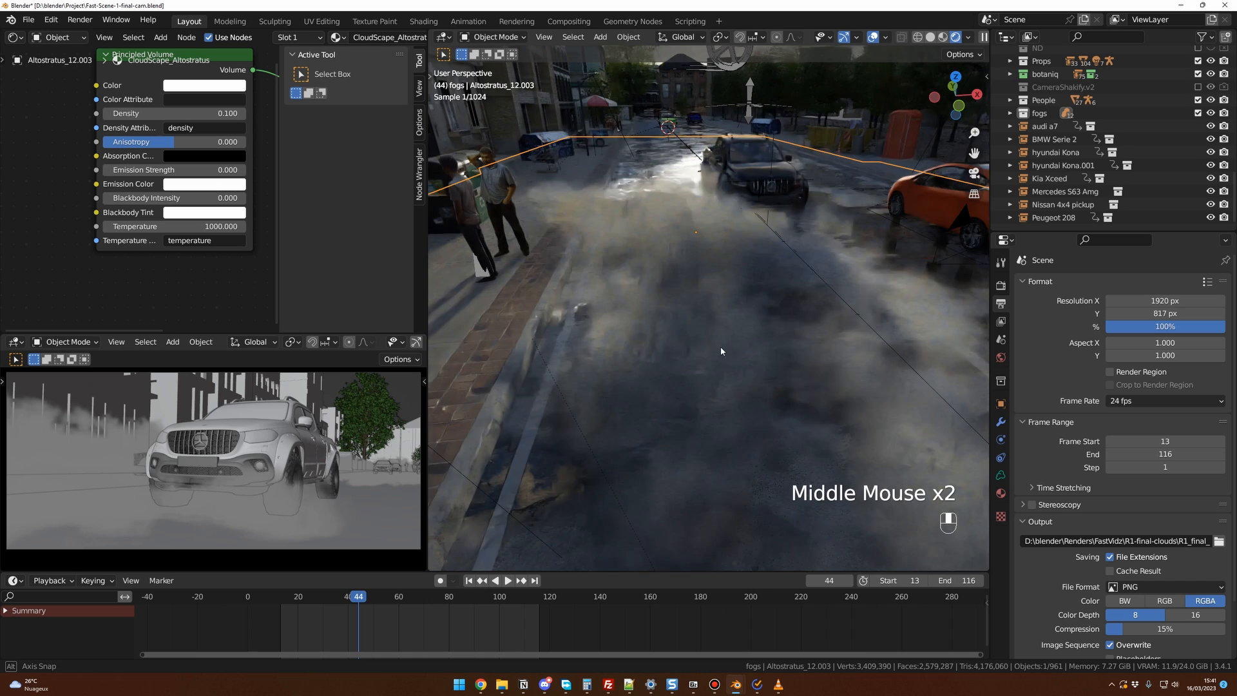
{"action": "left_click", "coordinate": [704, 284]}
{"action": "scroll", "coordinate": [742, 337], "scroll_direction": "down", "scroll_amount": 1}
{"action": "key", "text": "ctrl"}
{"action": "middle_click_drag", "start_coordinate": [750, 339], "coordinate": [744, 293]}
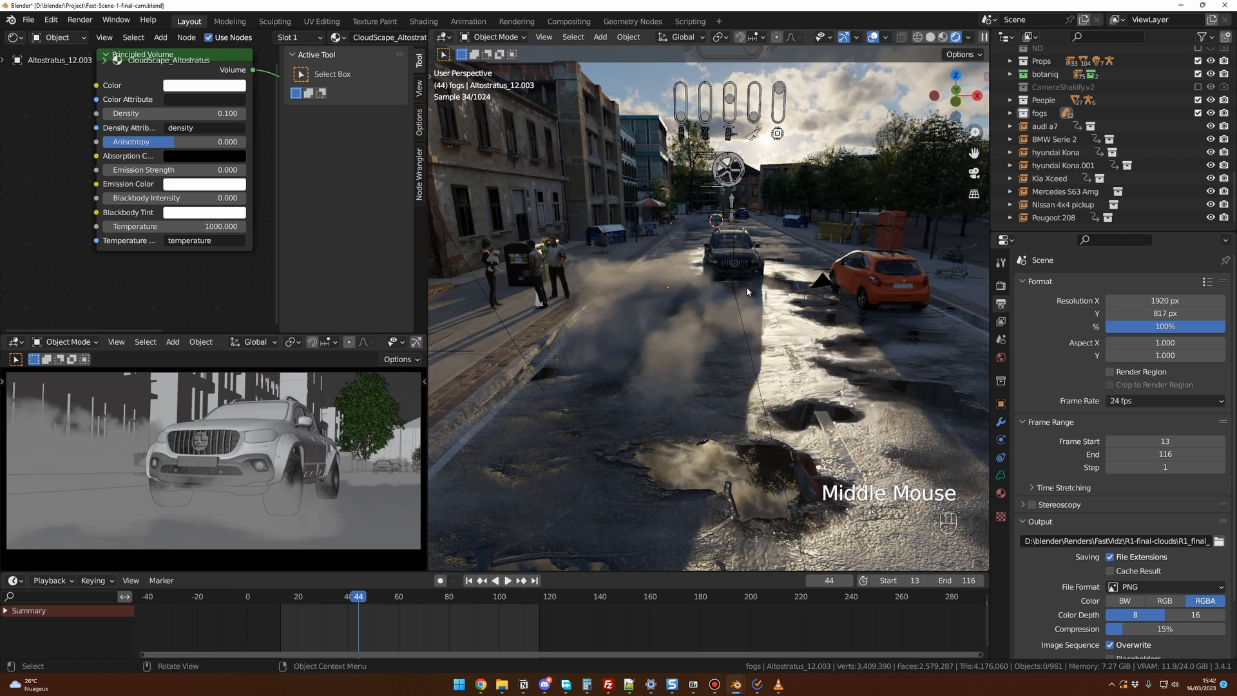
{"action": "middle_click_drag", "start_coordinate": [747, 286], "coordinate": [750, 287]}
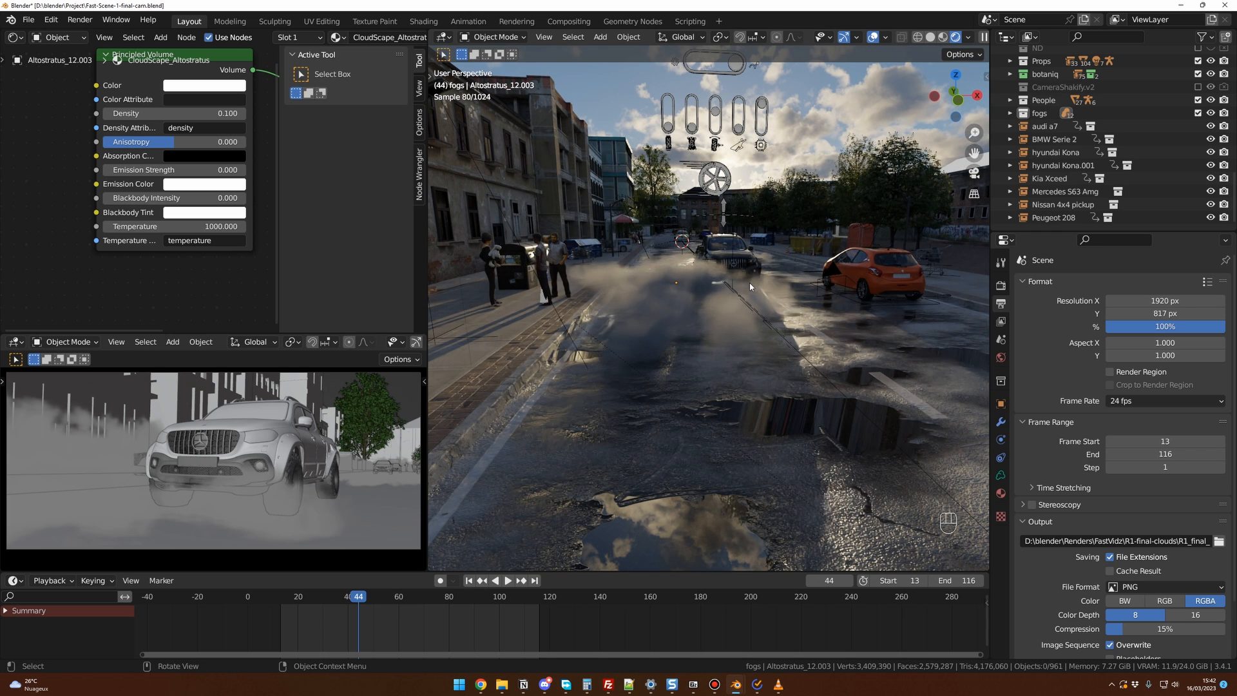